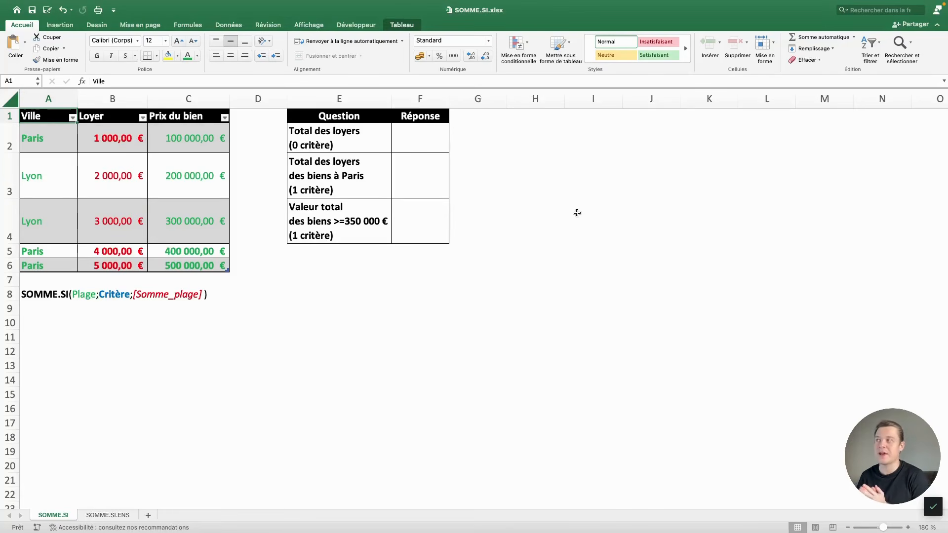
- Enter a SOMME formula in F2 that totals the table's Loyer column
left_click(438, 147)
type("=somme(")
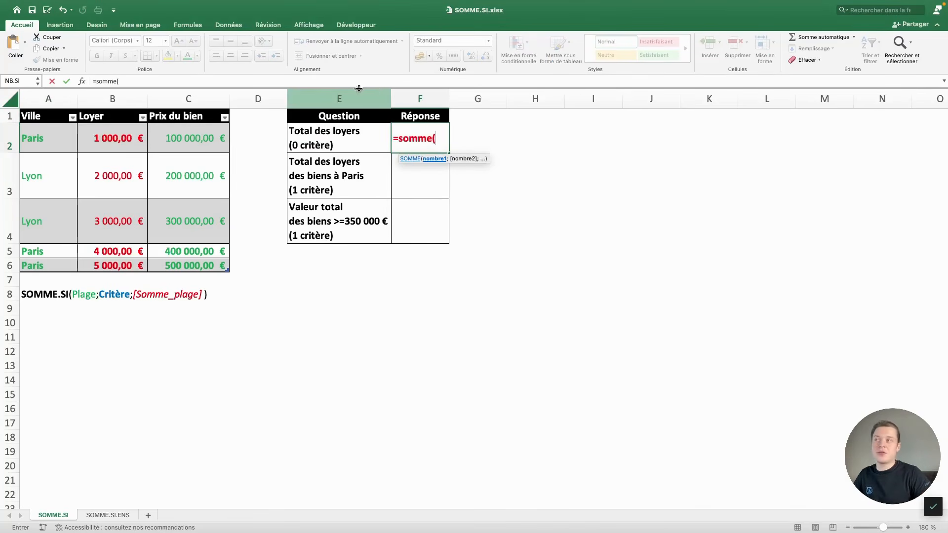
left_click(328, 83)
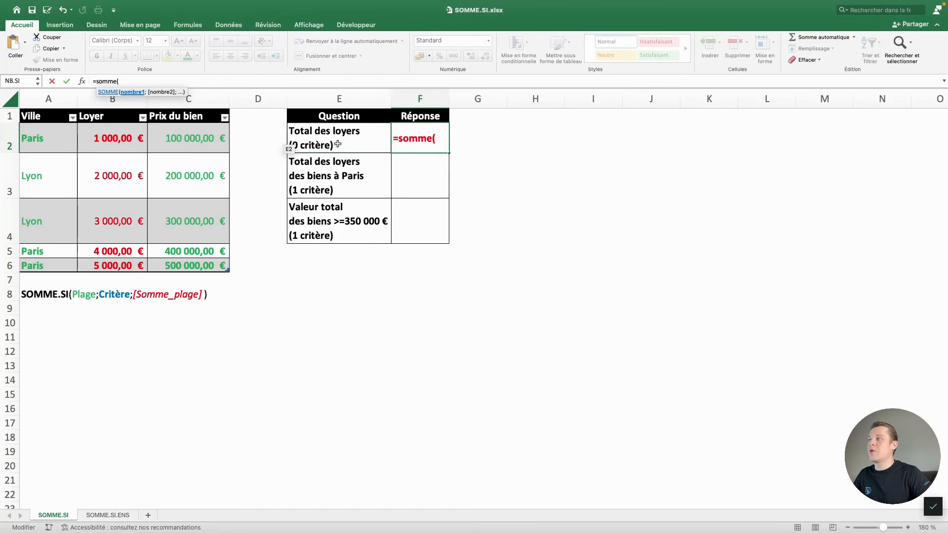
left_click_drag(114, 140, 118, 266)
type(")")
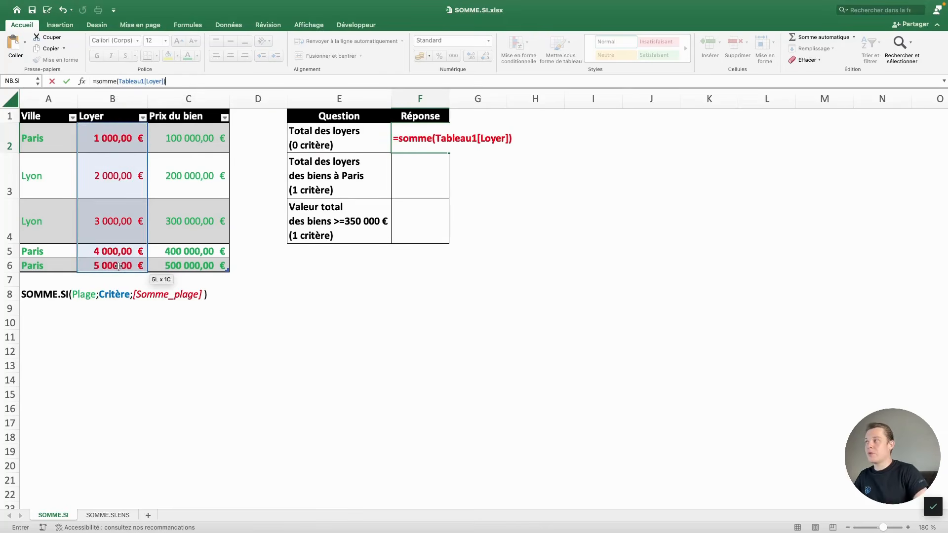
key("Return")
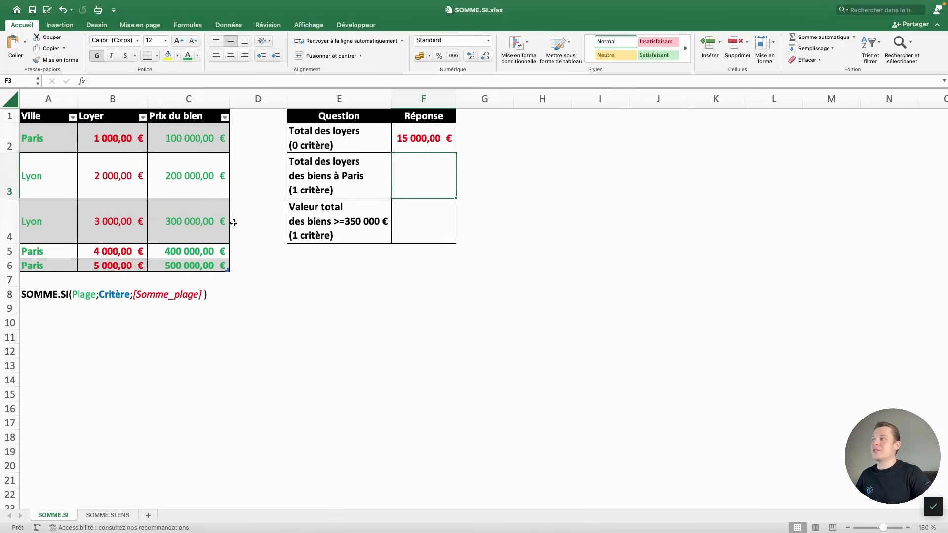
- Check the sum of the Loyer values B2:B6 in the status bar and view its available statistics options
left_click_drag(111, 140, 104, 260)
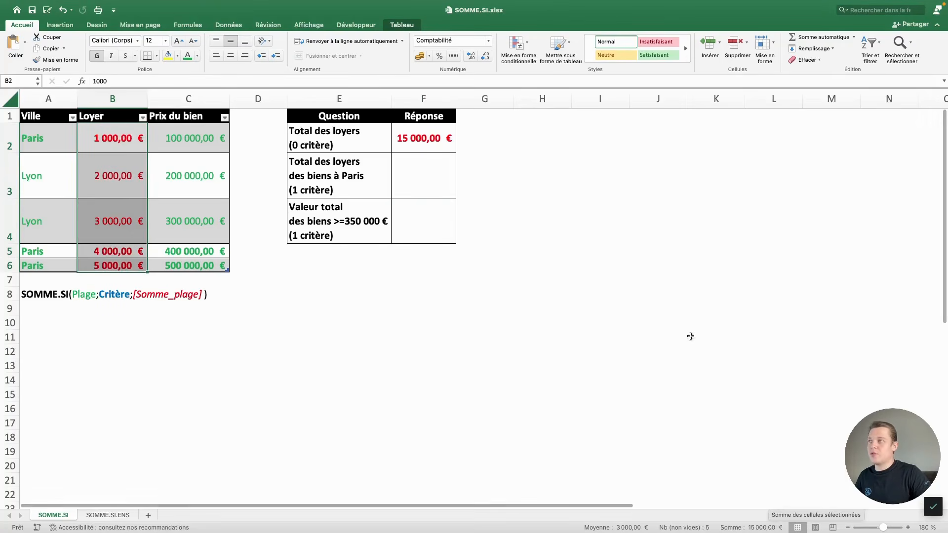
right_click(570, 530)
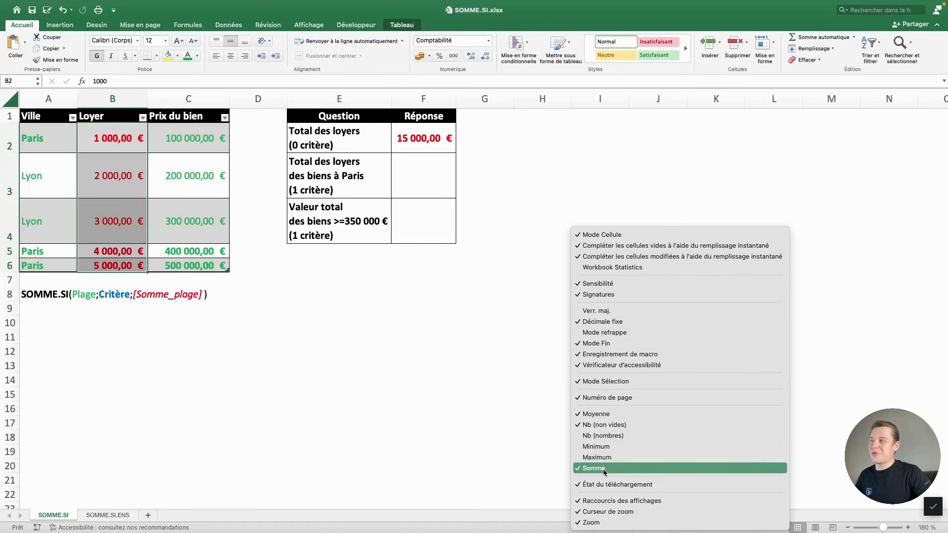
left_click(423, 310)
- Examine the Ville, Loyer and Prix du bien data ranges to identify the criterion range and the sum range
left_click(427, 169)
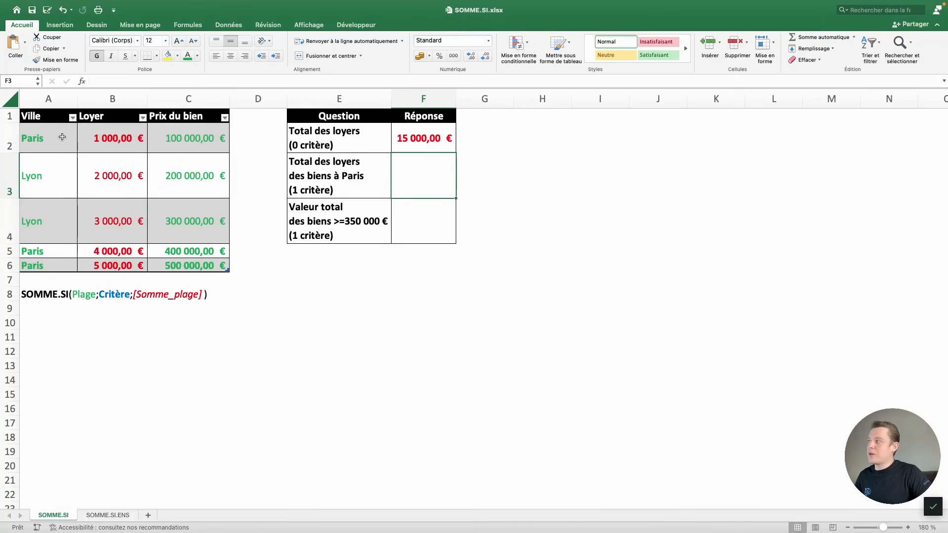
left_click_drag(64, 139, 53, 265)
left_click_drag(129, 141, 119, 264)
left_click_drag(195, 149, 201, 260)
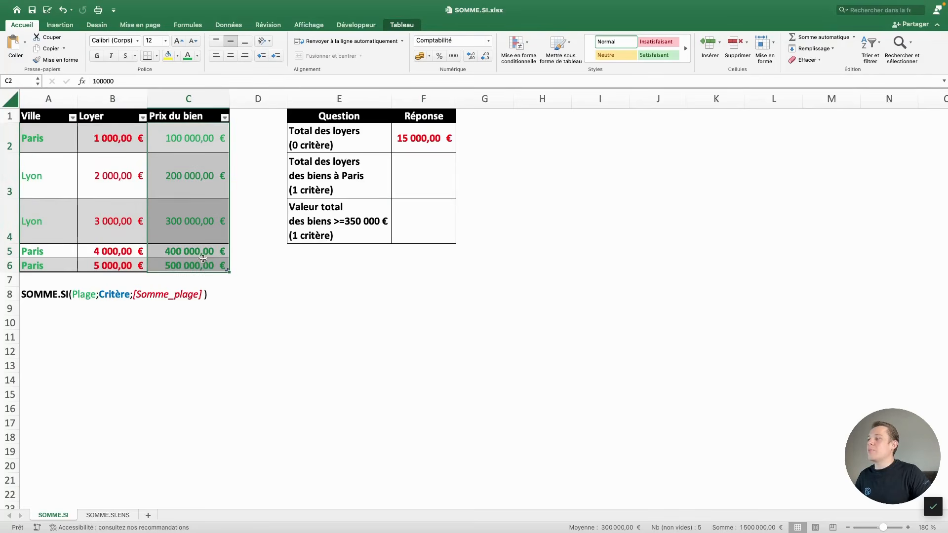
left_click(425, 183)
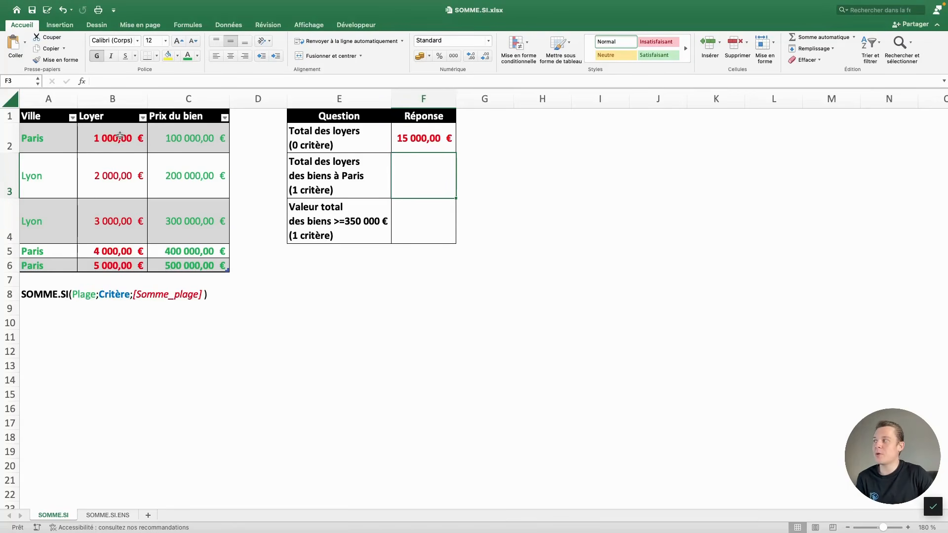
left_click_drag(118, 138, 117, 266)
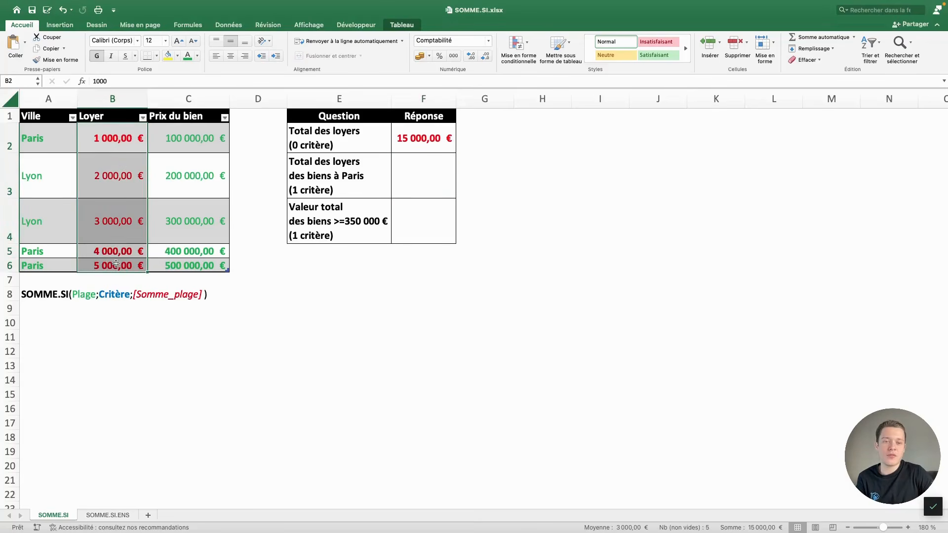
left_click_drag(49, 140, 50, 267)
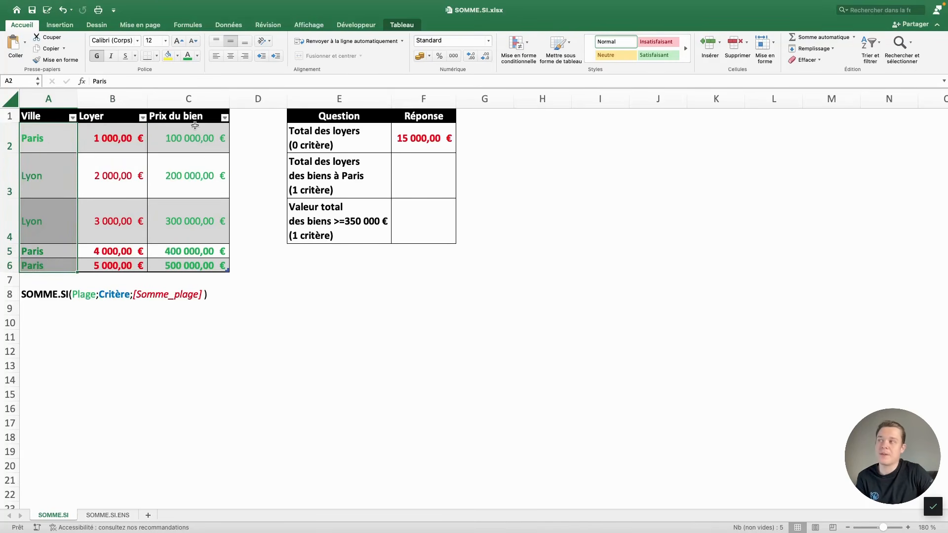
- Start a SOMME.SI formula in F3 with the Ville column as range and "Paris" as criterion
left_click(409, 176)
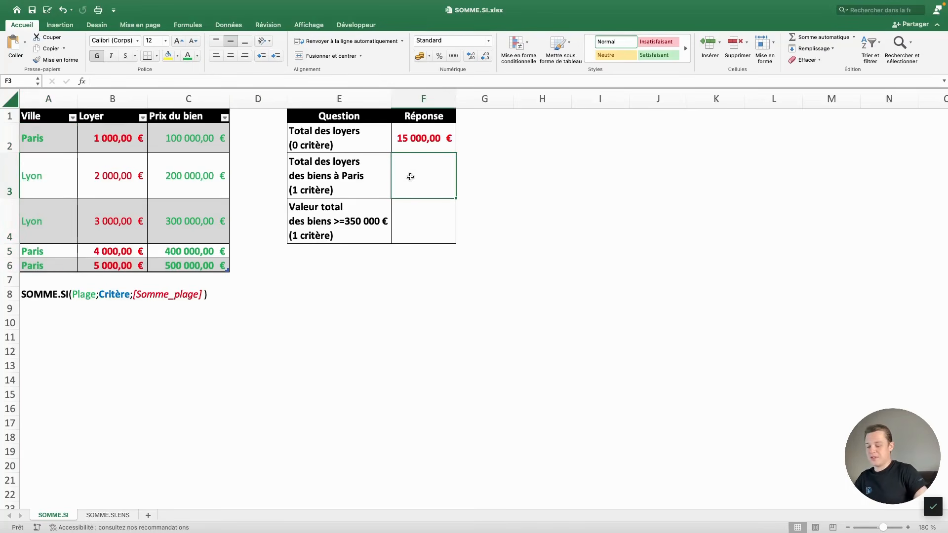
type("=SOMME.")
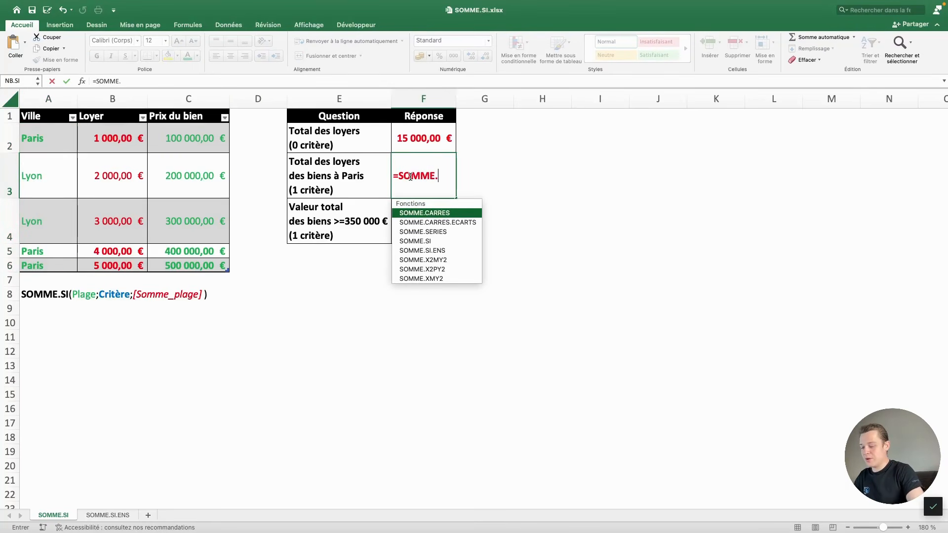
type("SI(")
left_click(248, 82)
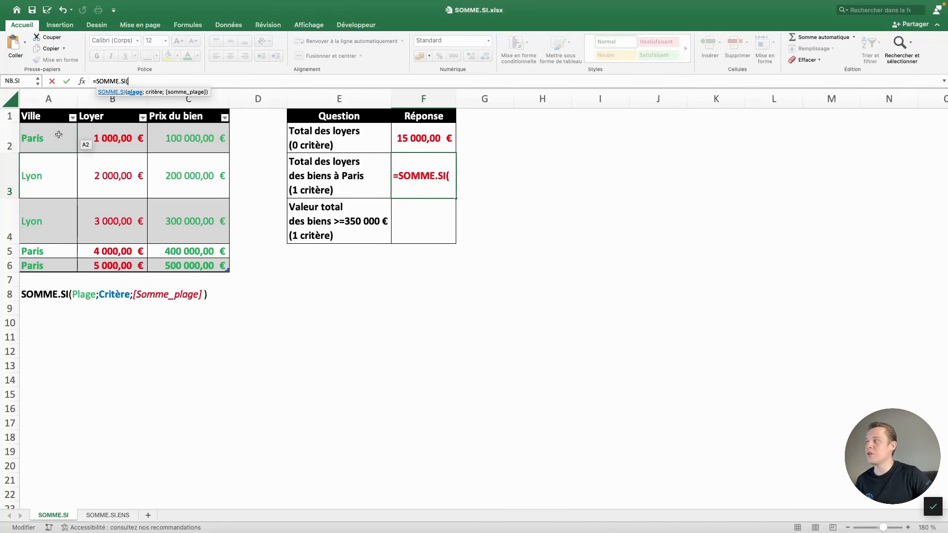
left_click_drag(57, 133, 54, 266)
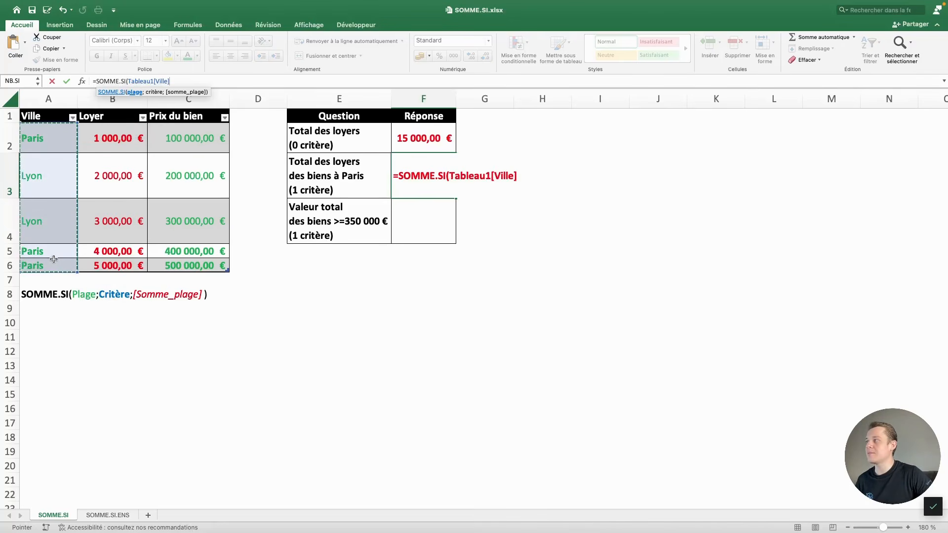
type(";")
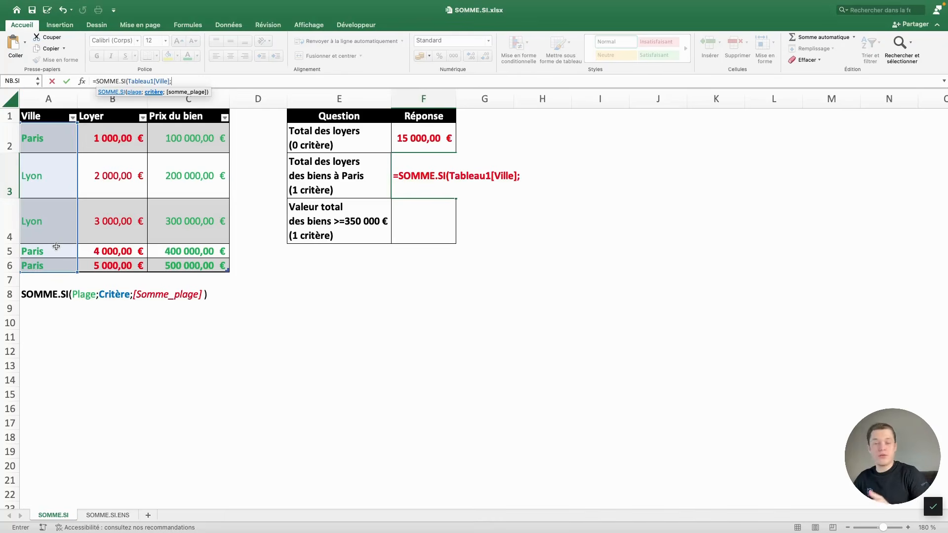
type("\"Paris\"")
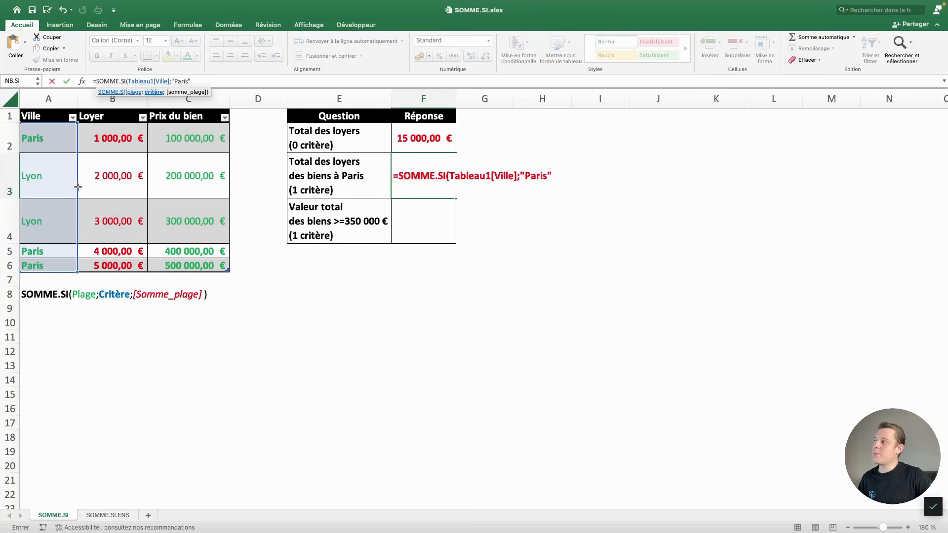
- Try cell A2 as the criterion of the F3 formula and put the text "Paris" back in its place
double_click(181, 80)
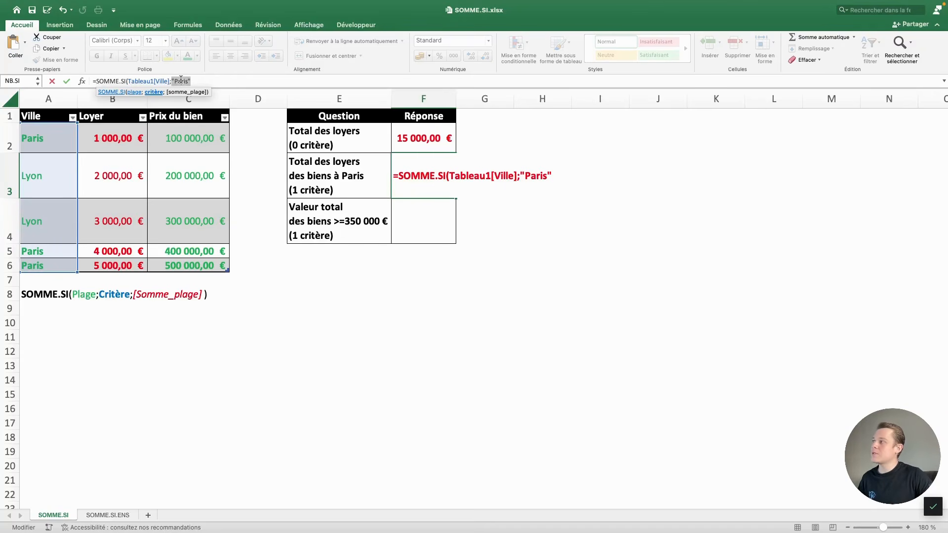
left_click(44, 137)
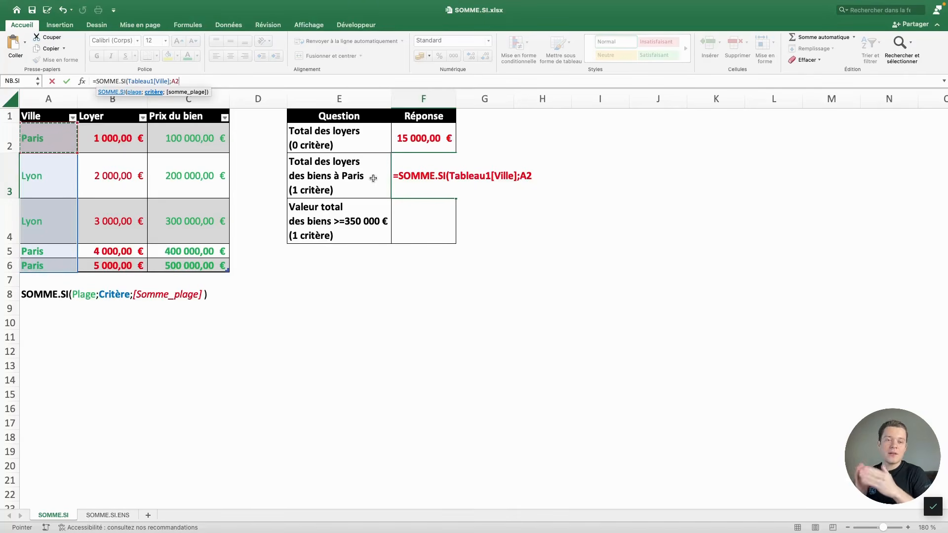
left_click(199, 85)
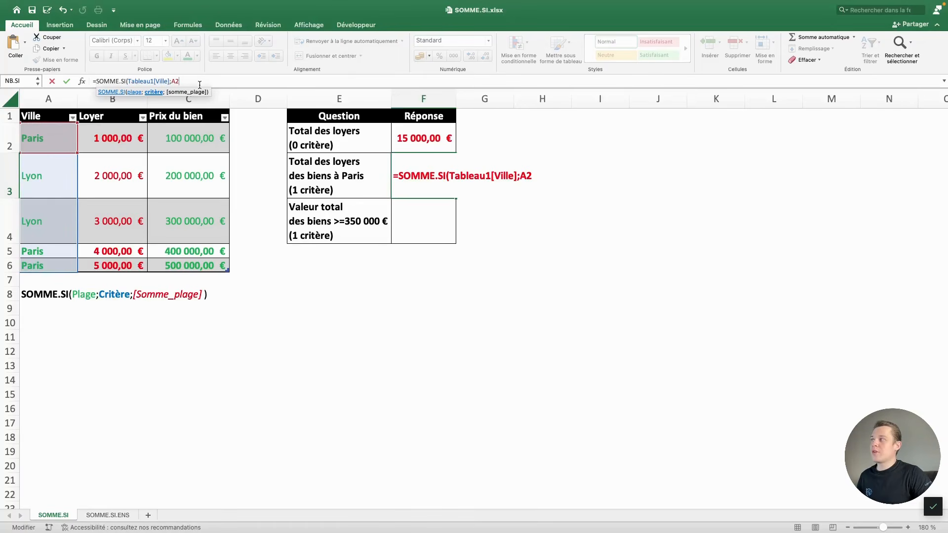
type("\"Paris")
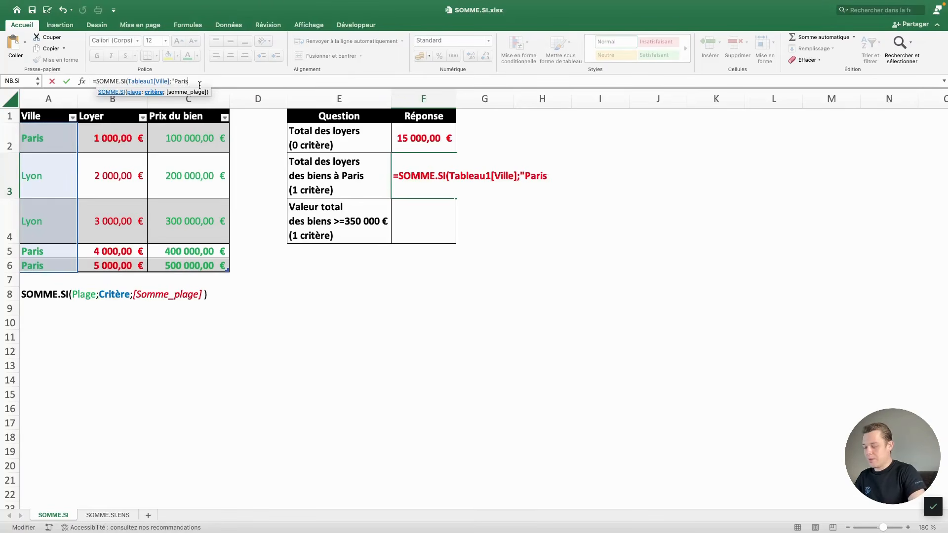
type("\":")
key("BackSpace")
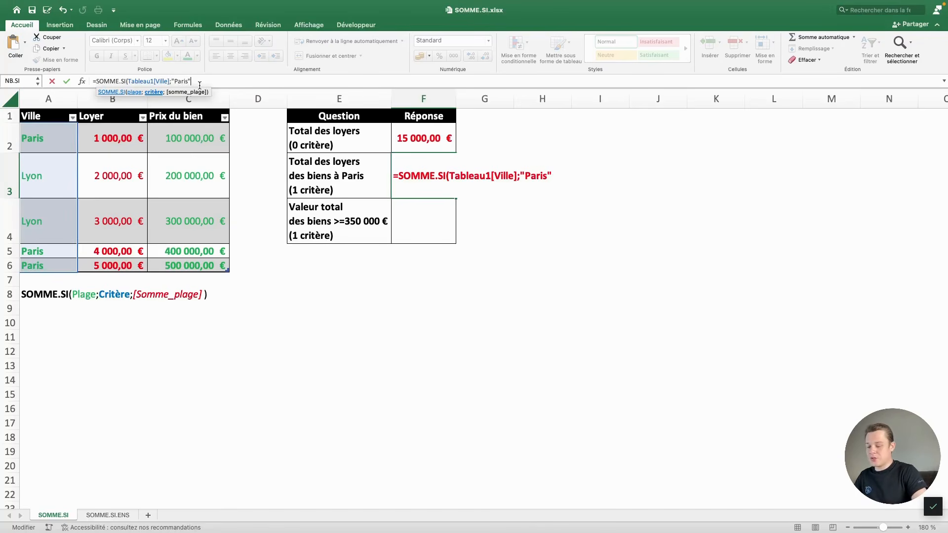
- Complete the F3 formula with the Loyer column as sum range and validate it
type(";")
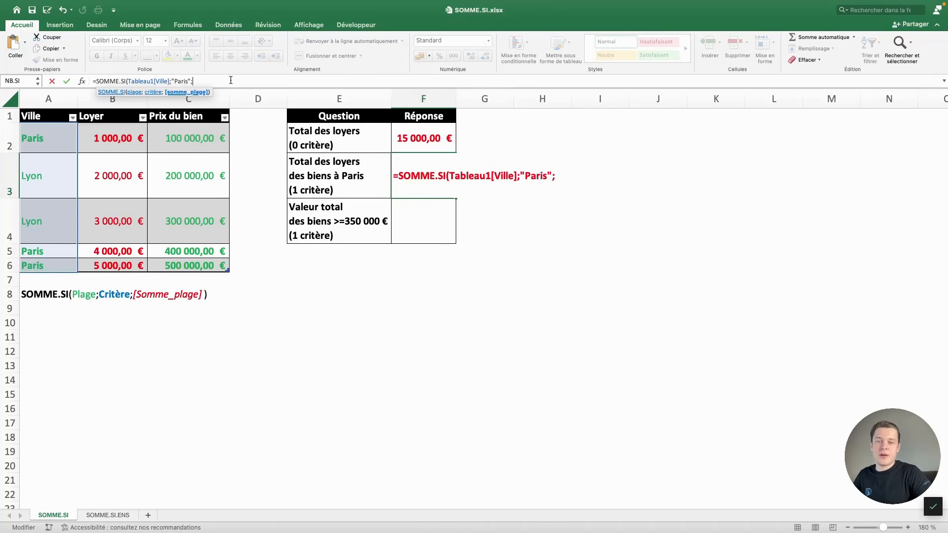
left_click(122, 136)
left_click_drag(122, 136, 115, 263)
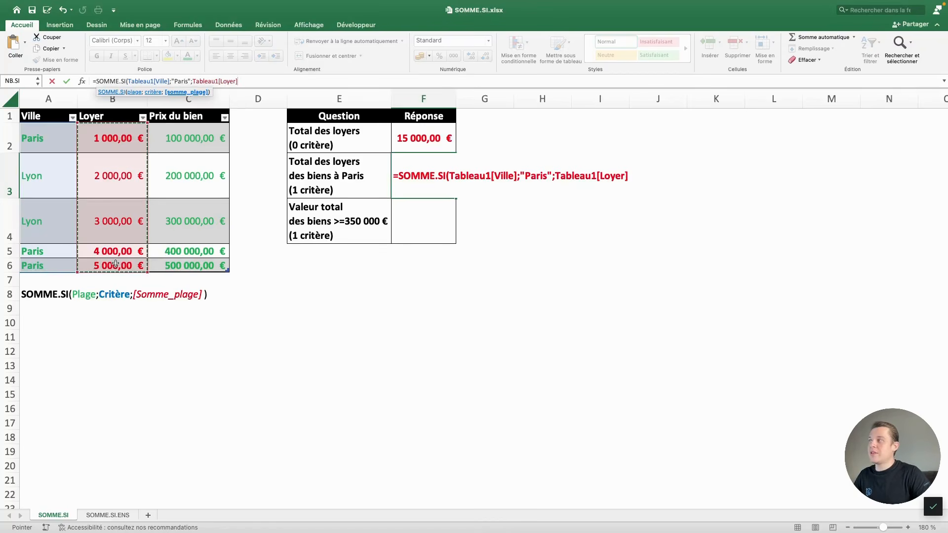
type(")")
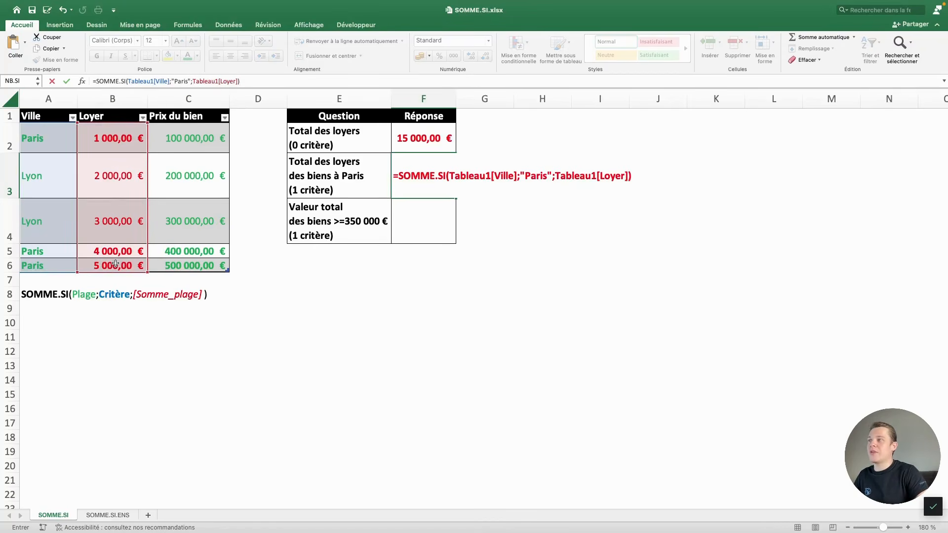
key("Return")
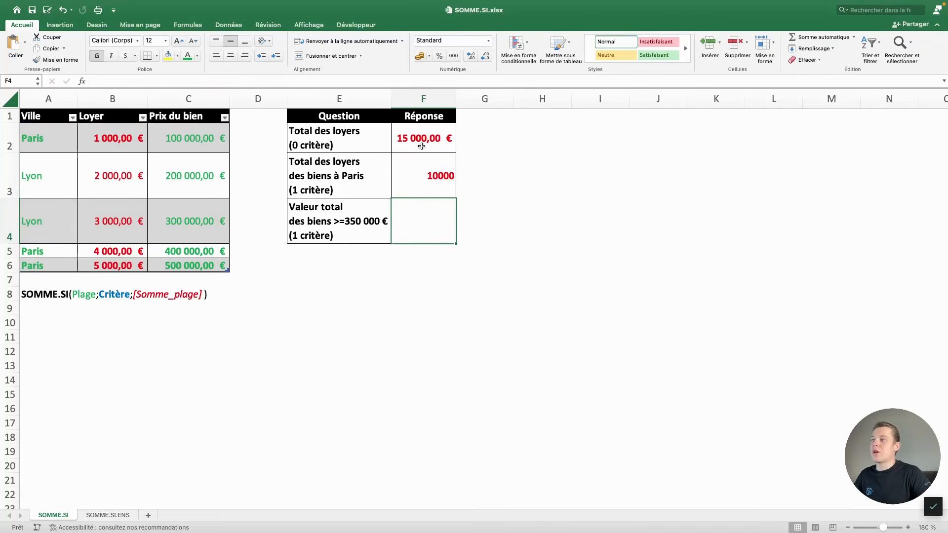
- Apply the Comptabilité number format to the answer cells F2:F4
left_click_drag(421, 146, 419, 217)
left_click(489, 41)
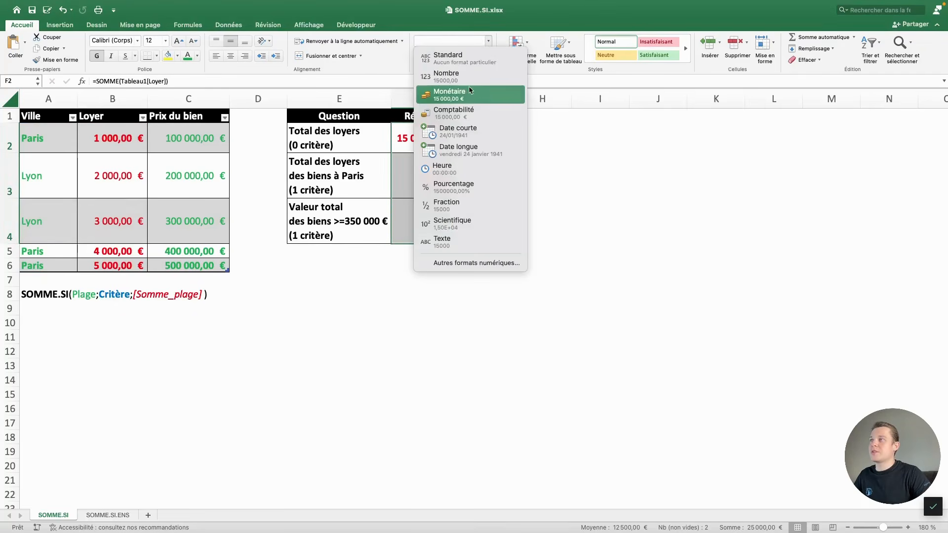
left_click(454, 113)
key("Down")
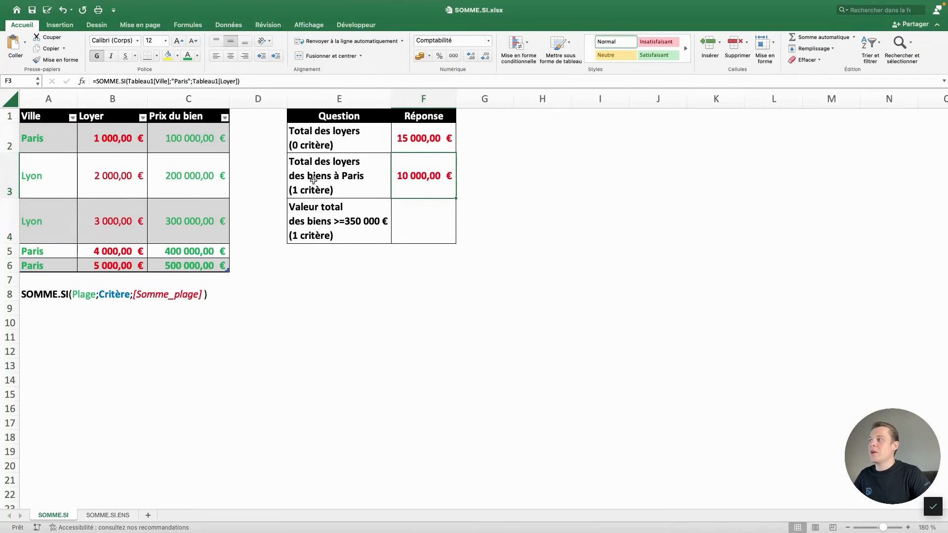
- Select the three Paris rents B2, B5 and B6 together to check their sum against F3
left_click(117, 141)
left_click(116, 251, "super")
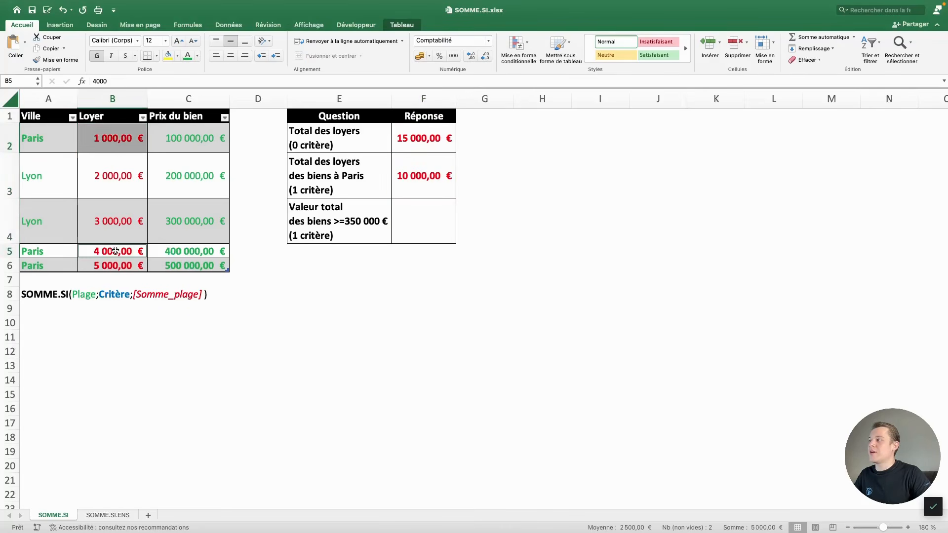
left_click(117, 265, "super")
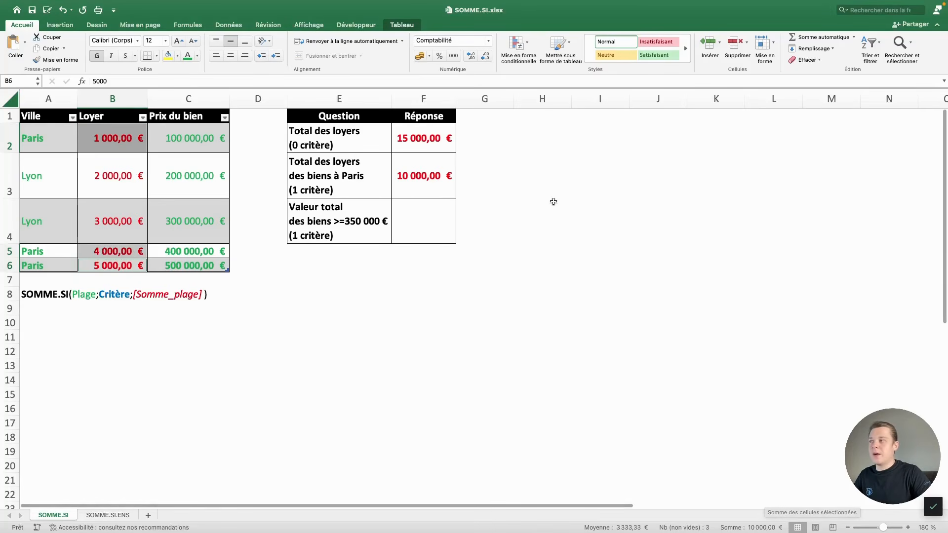
- Start a SOMME.SI formula in F4 with the Prix du bien column as its criteria range
left_click(430, 220)
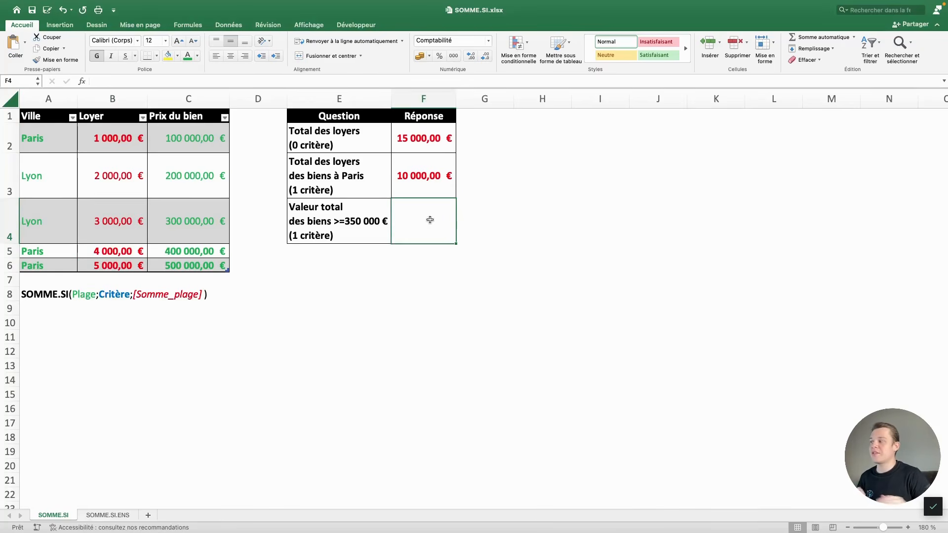
left_click(44, 295)
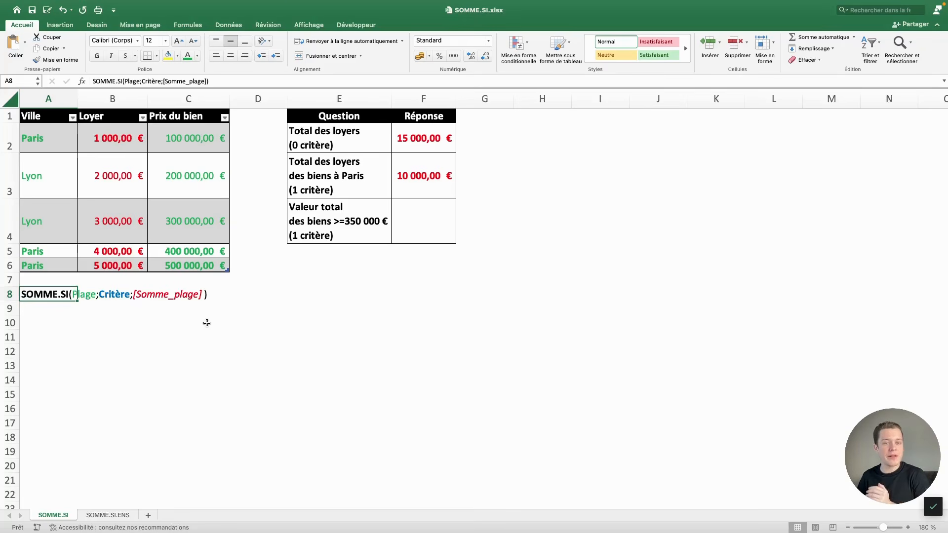
left_click(418, 220)
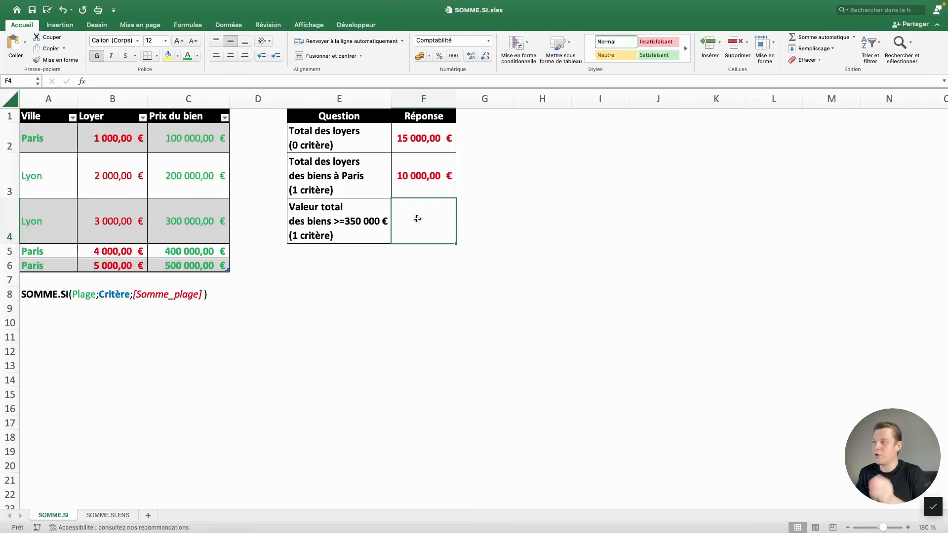
type("=SOM")
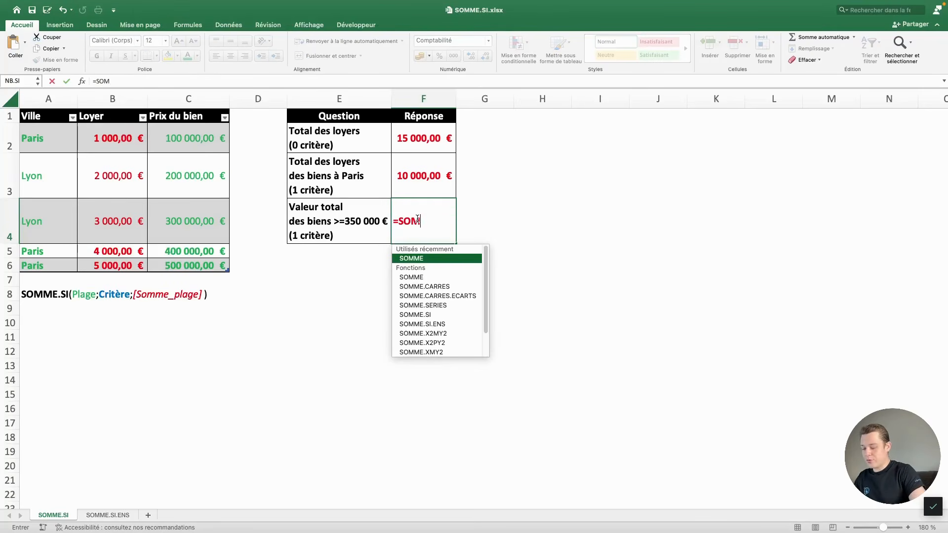
type("ME.SI(")
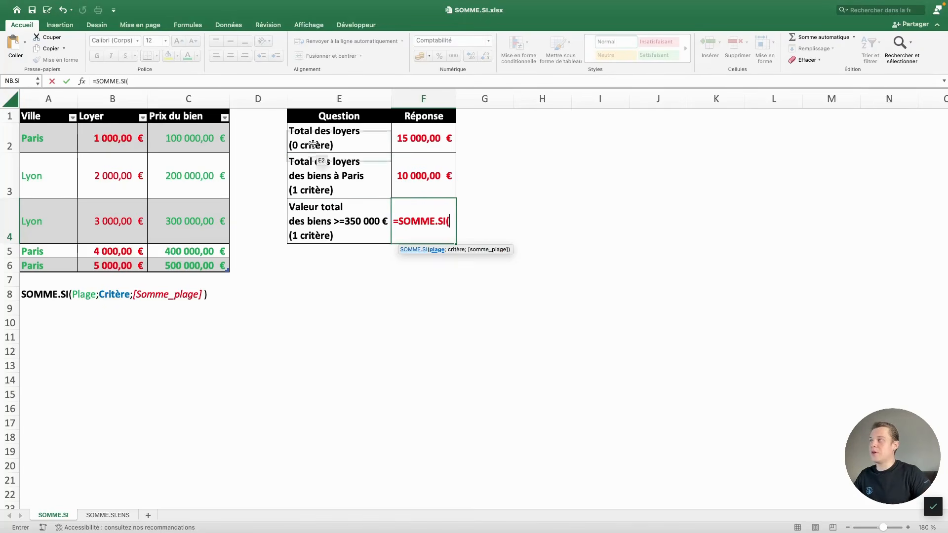
left_click(231, 80)
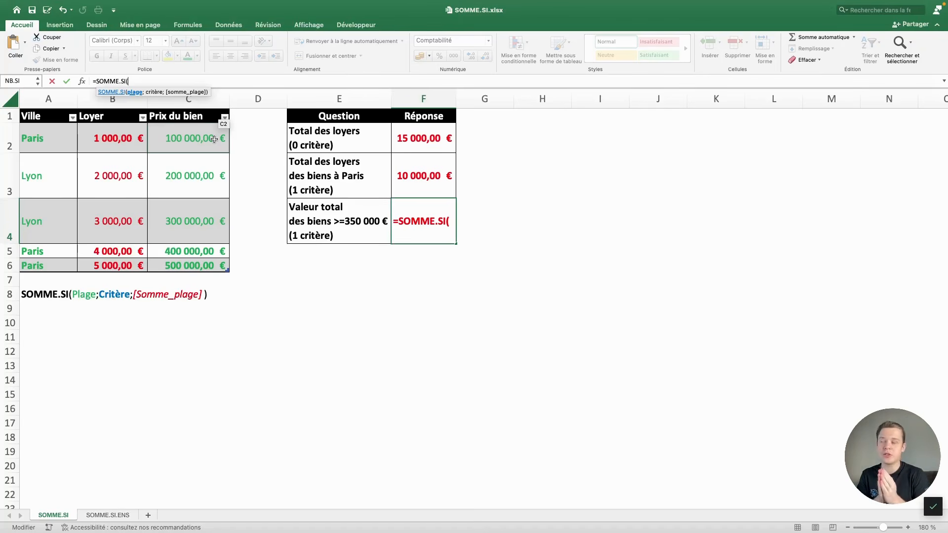
left_click_drag(214, 139, 204, 264)
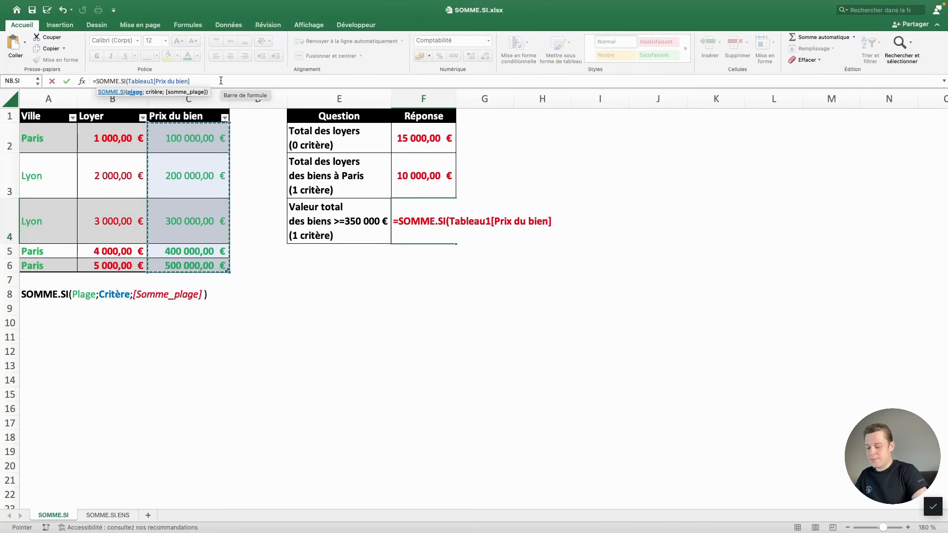
- Add the criterion ">=350000" to the F4 formula without a sum range and validate it
type(";")
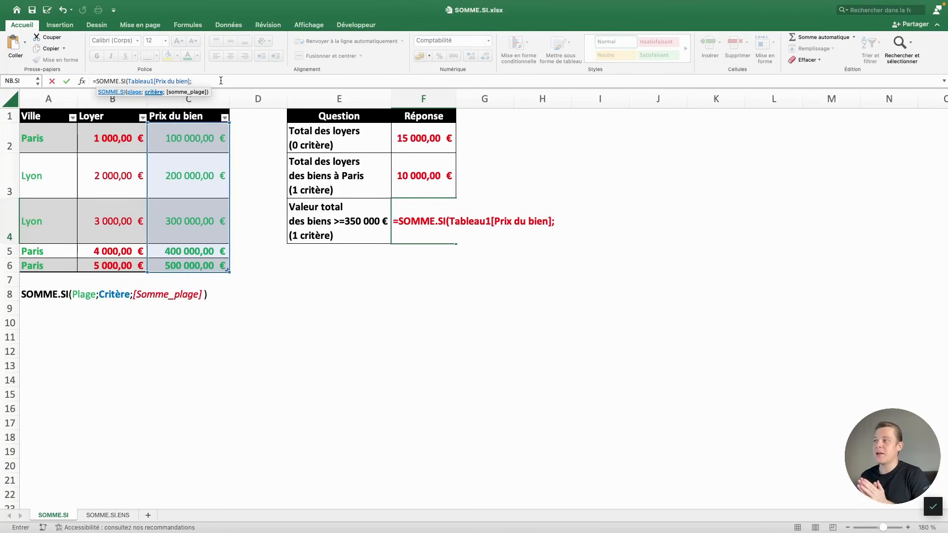
type("\"")
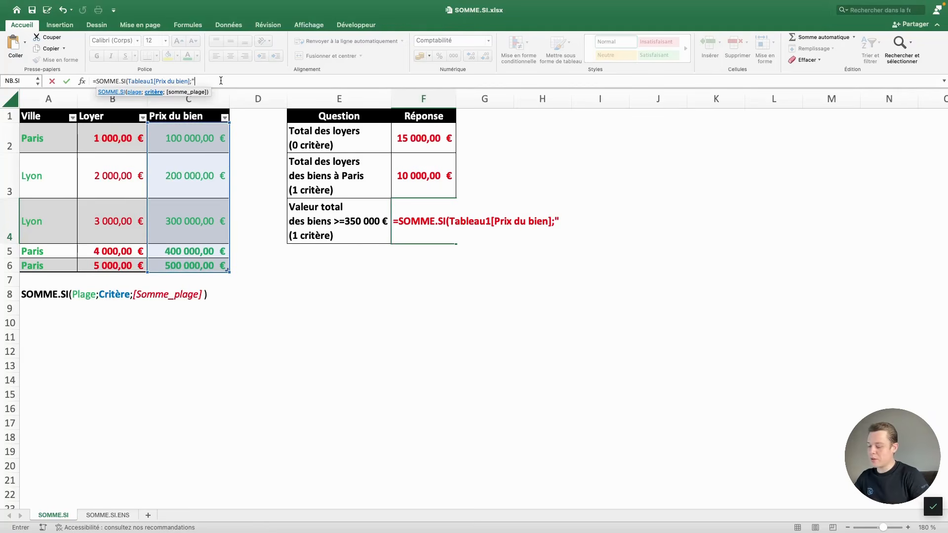
type(">=3")
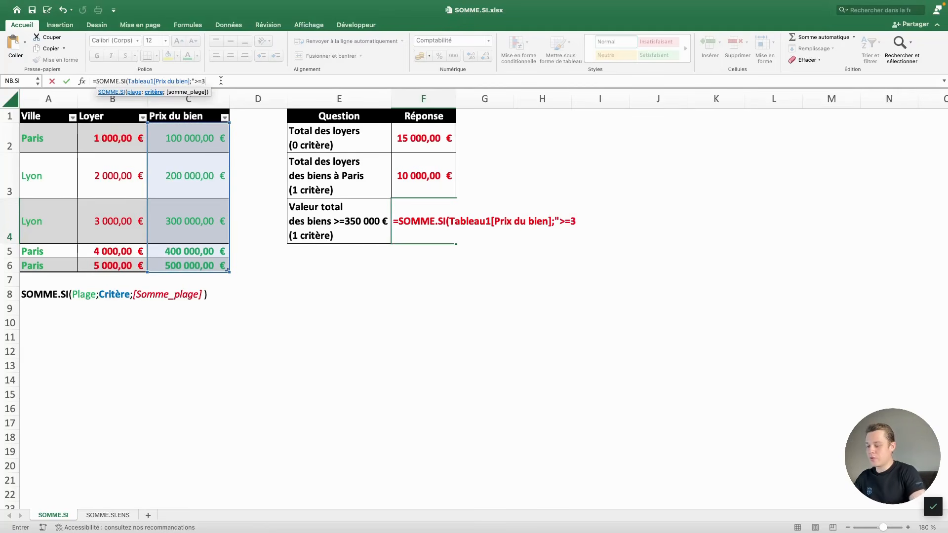
type("50000")
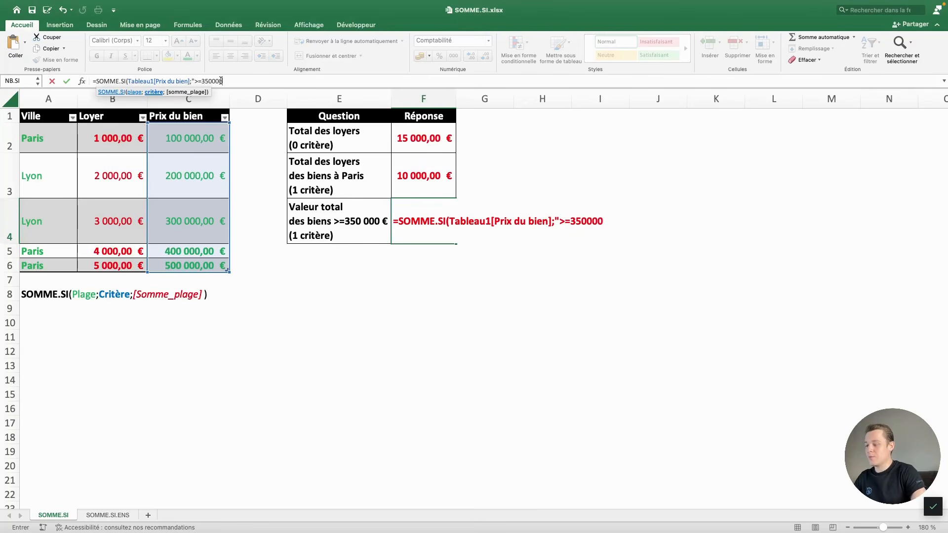
type("\"")
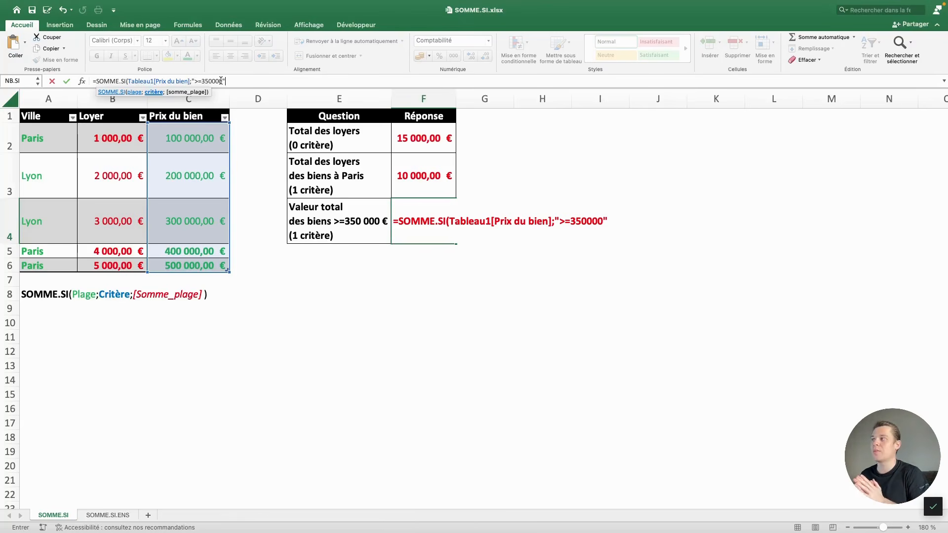
type(")")
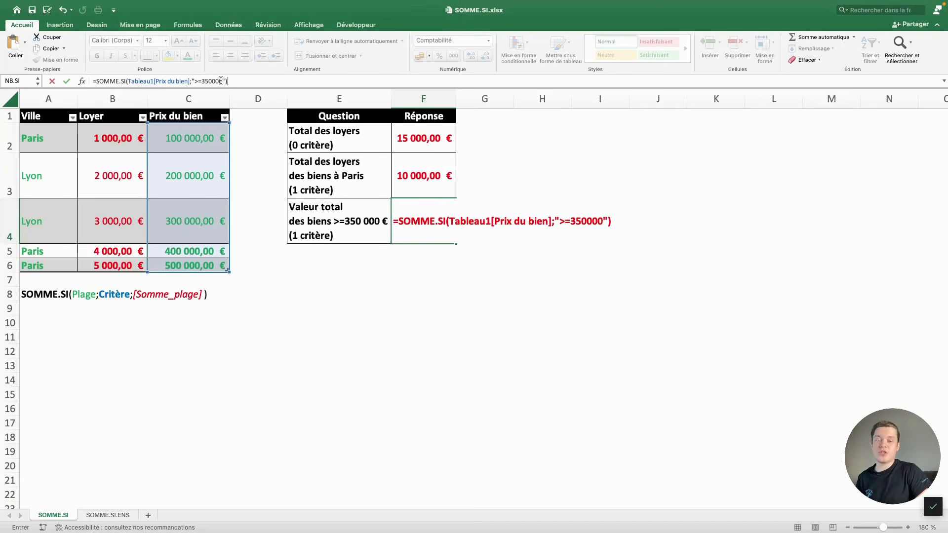
key("Return")
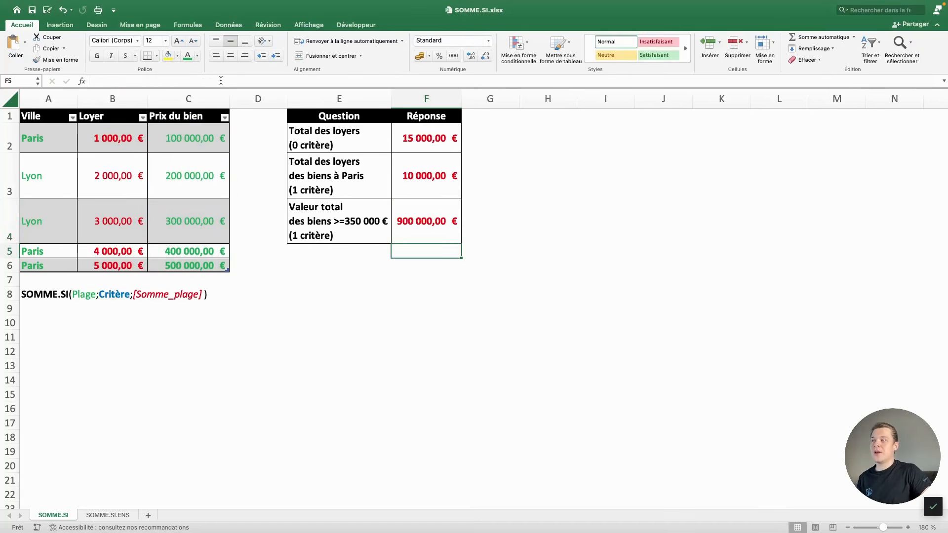
- Select the property prices C5 and C6 to check their sum against F4 and review the F4 formula
left_click(161, 253)
left_click(185, 263, "super")
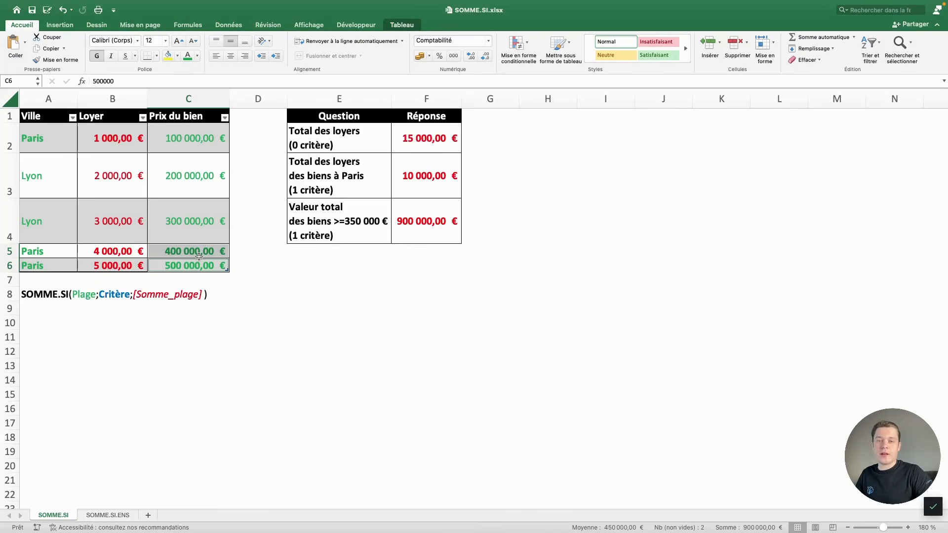
left_click(441, 220)
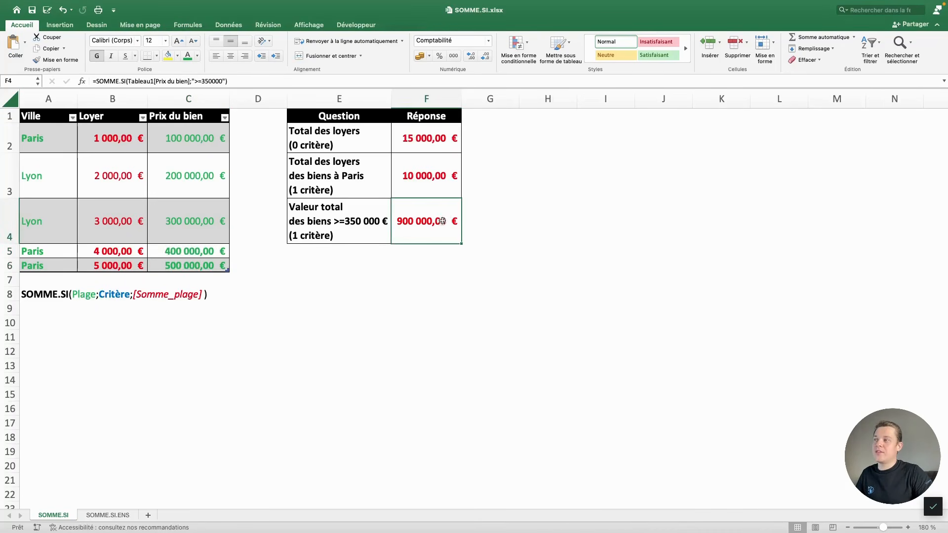
left_click(189, 250)
left_click(192, 263)
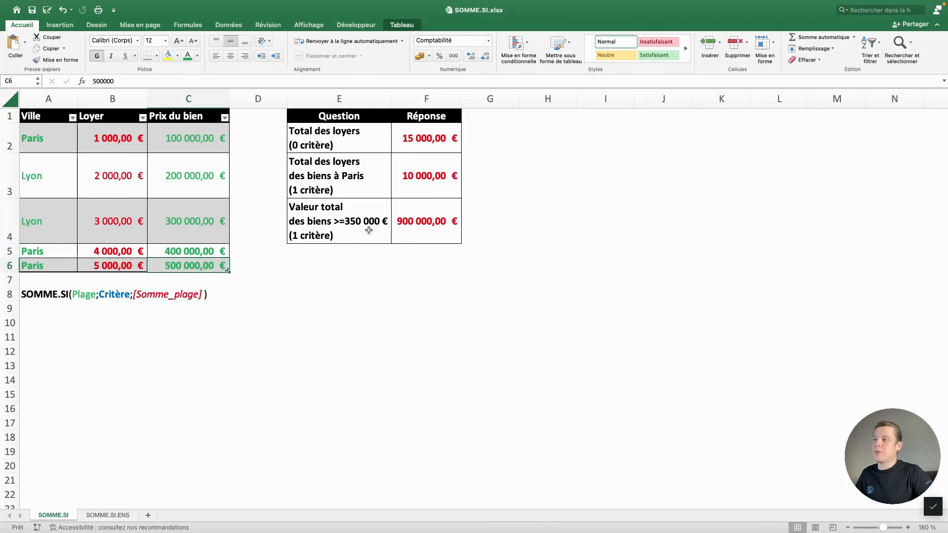
left_click(401, 211)
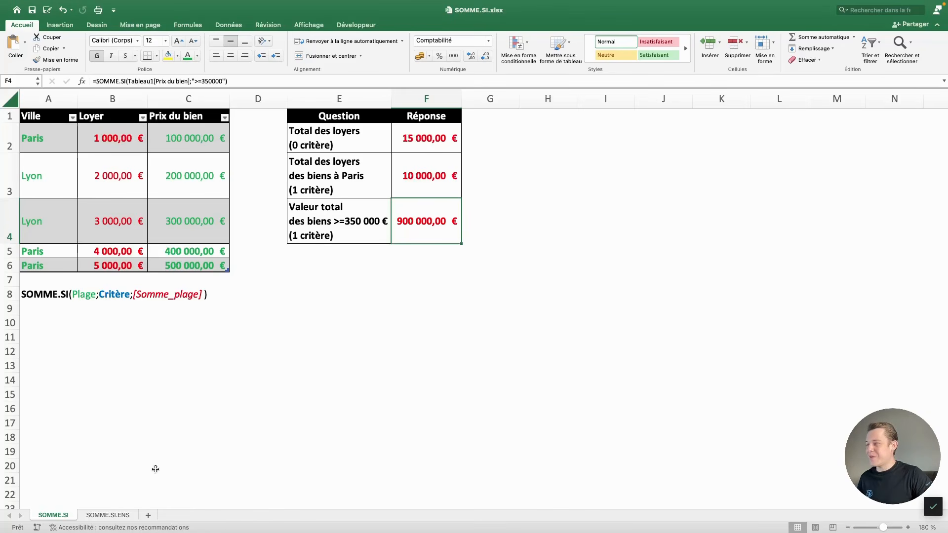
- Open the SOMME.SI.ENS sheet and apply the Comptabilité number format to the answer cells G2:G3
left_click(117, 517)
left_click(489, 141)
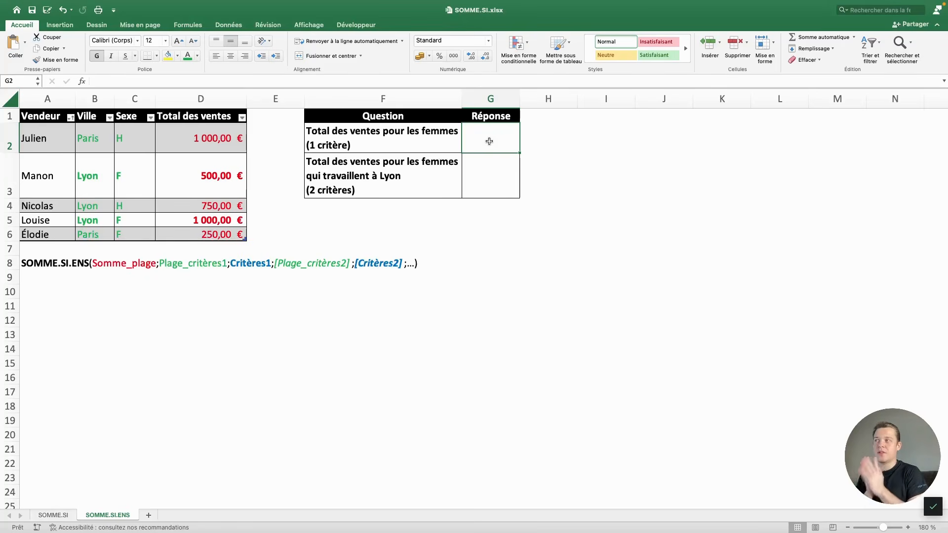
left_click_drag(489, 141, 490, 176)
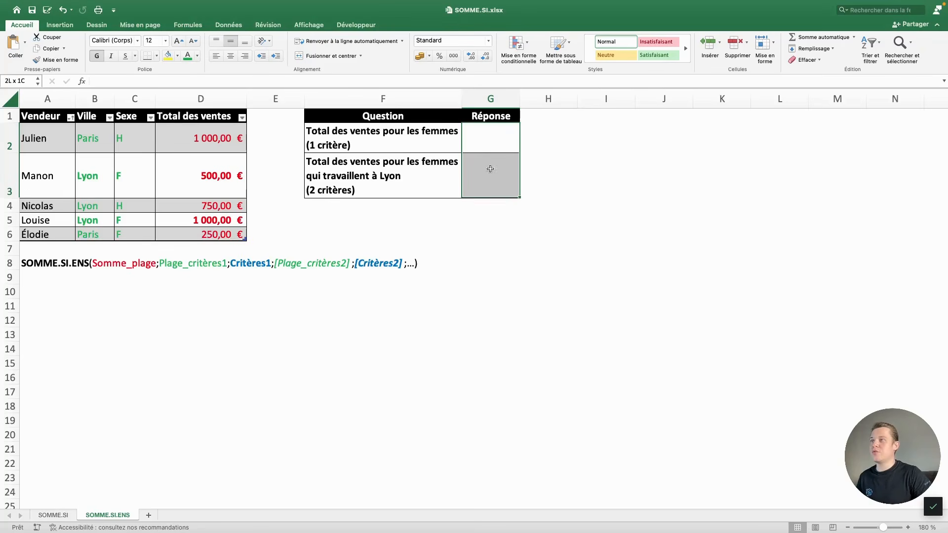
left_click(489, 41)
left_click(452, 100)
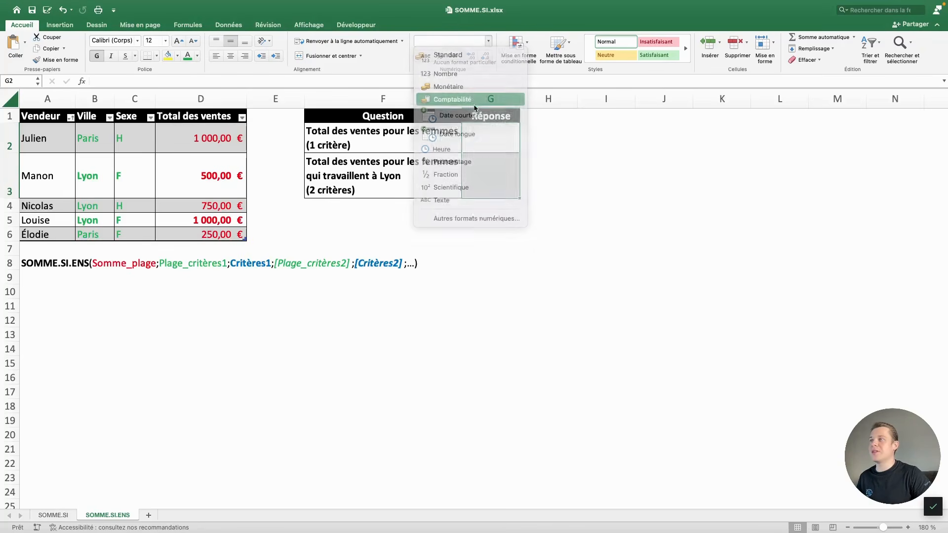
- Start a SOMME.SI formula in G2 with the Sexe column as its criteria range
left_click(486, 136)
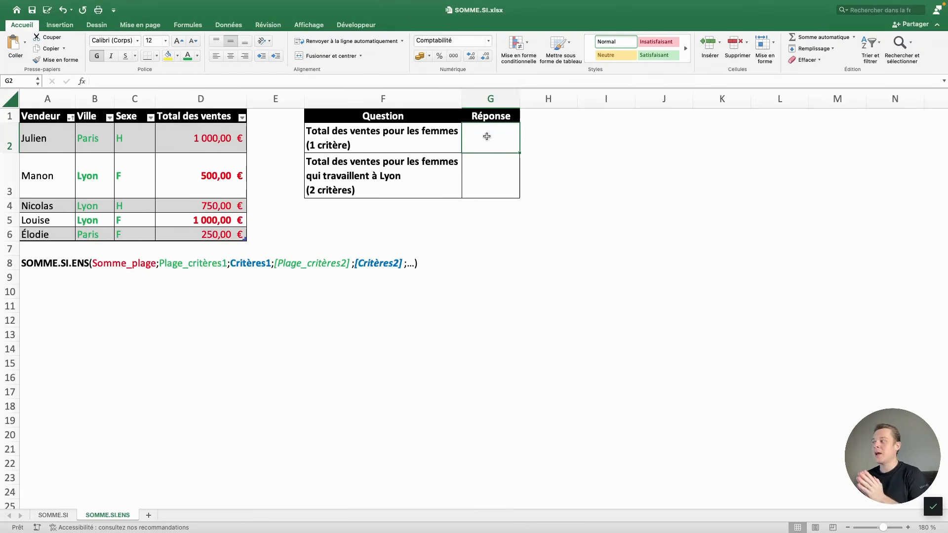
type("=SOMME.SI(")
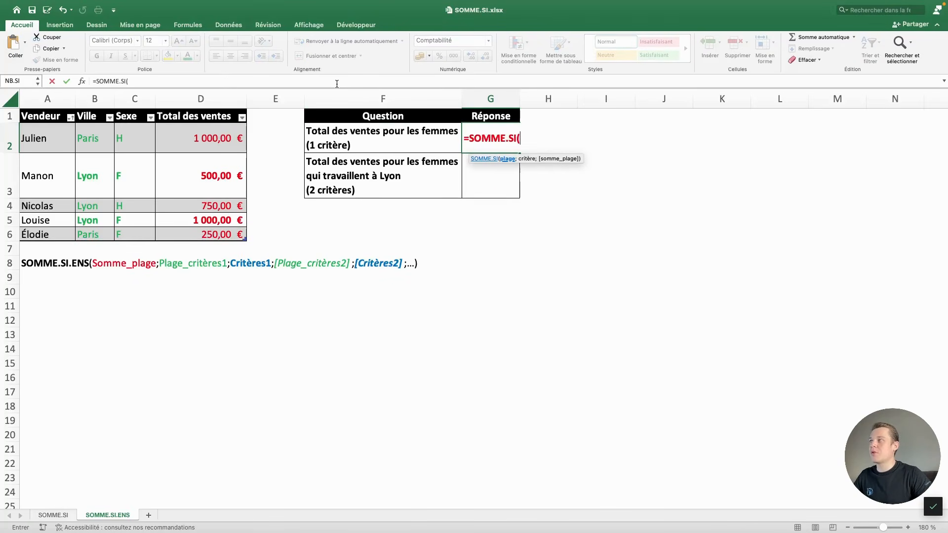
left_click(271, 80)
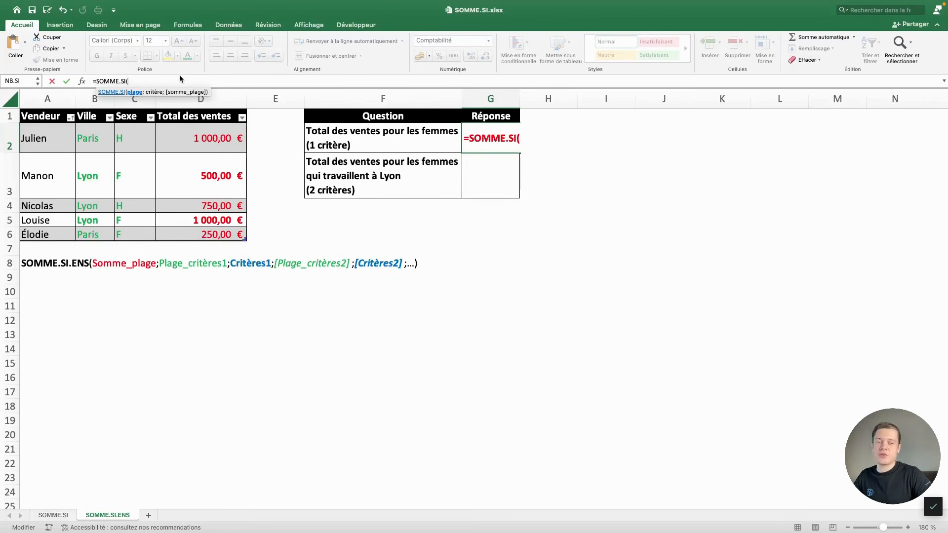
left_click_drag(132, 131, 138, 229)
type(";")
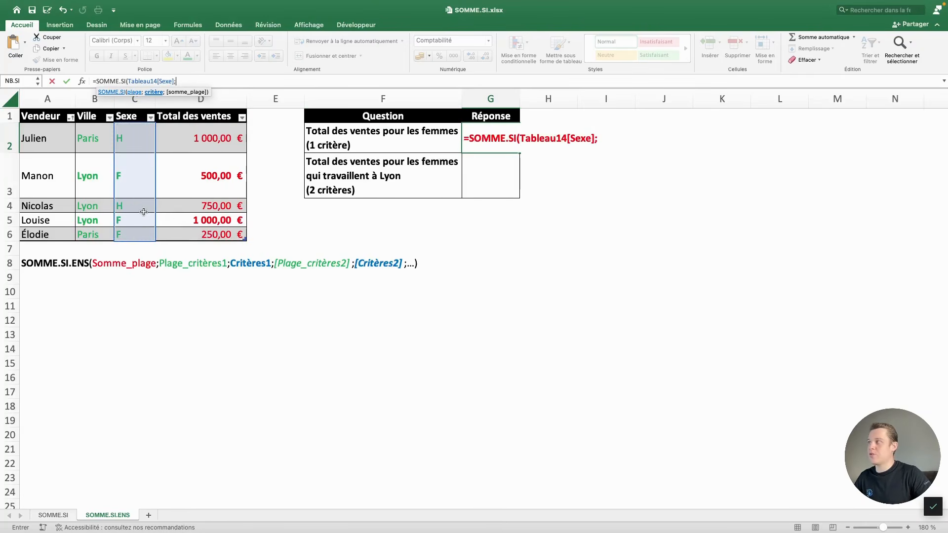
- Enter the text "F" as the criterion of the G2 formula
type("\"F")
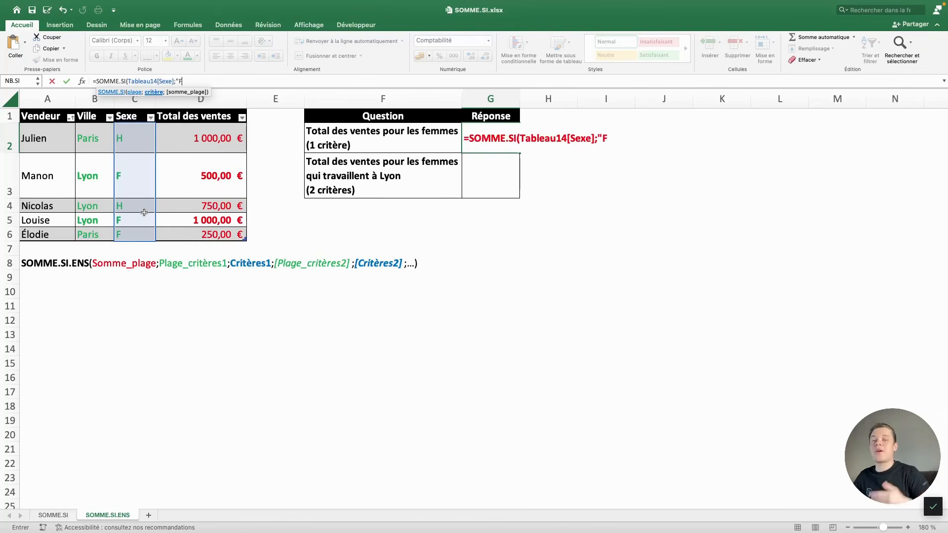
type("emme")
key("BackSpace")
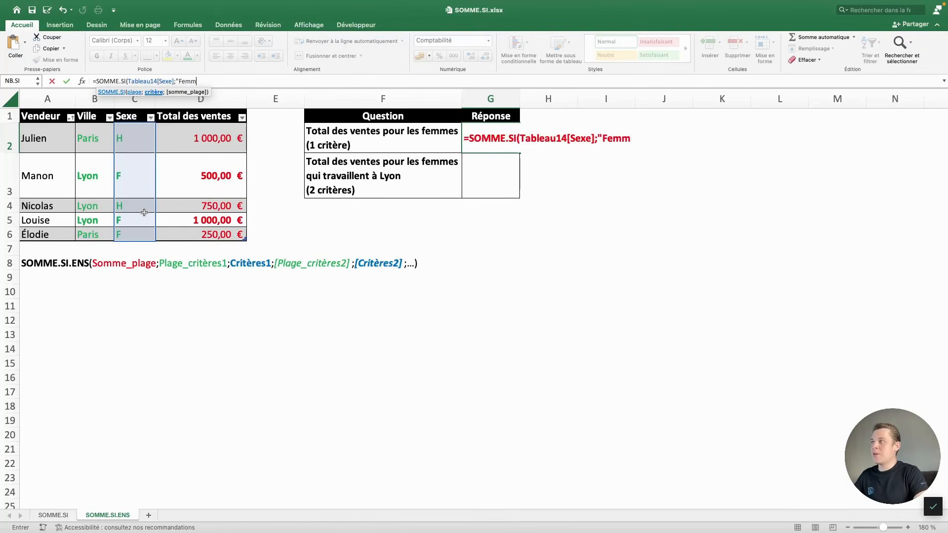
key("BackSpace")
key("BackSpace")
key("BackSpace")
type("\"")
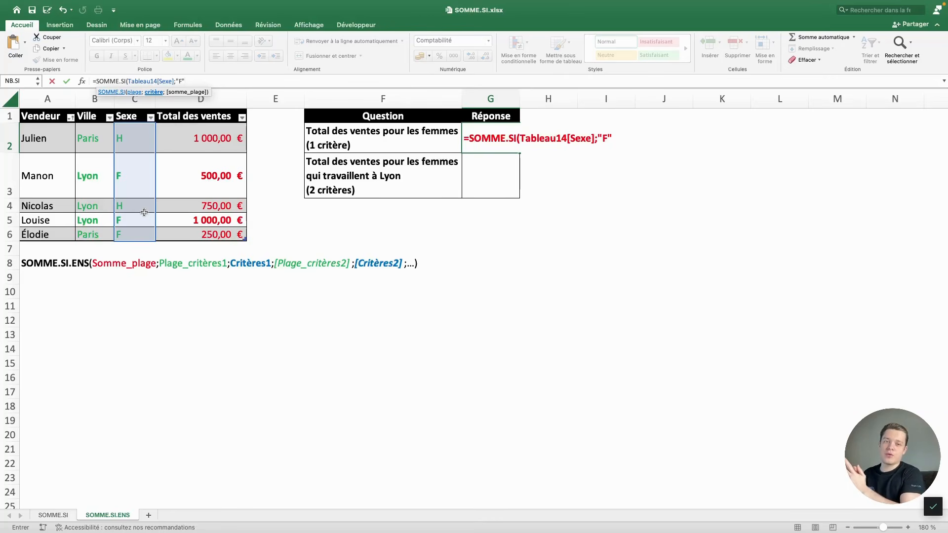
- Complete the G2 formula with the Total des ventes column as sum range and validate it
type(";")
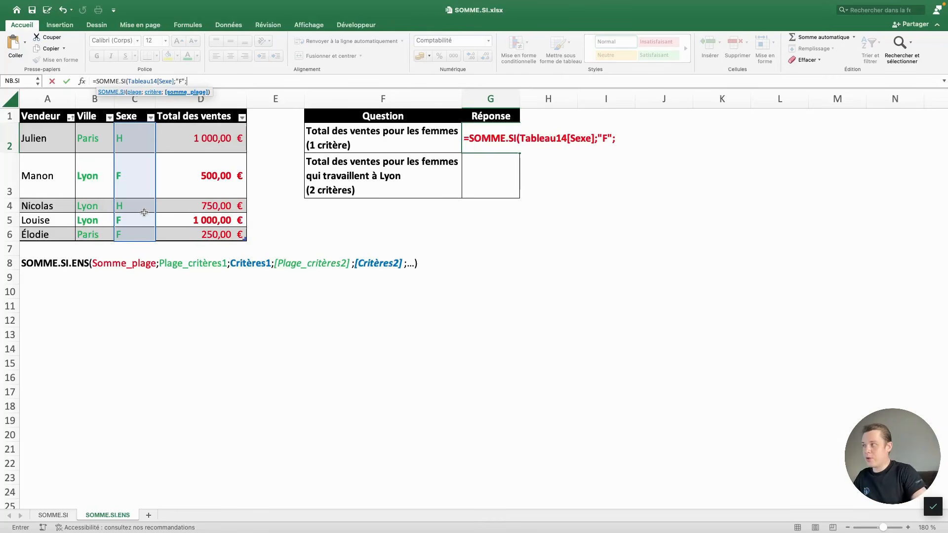
left_click_drag(219, 146, 211, 227)
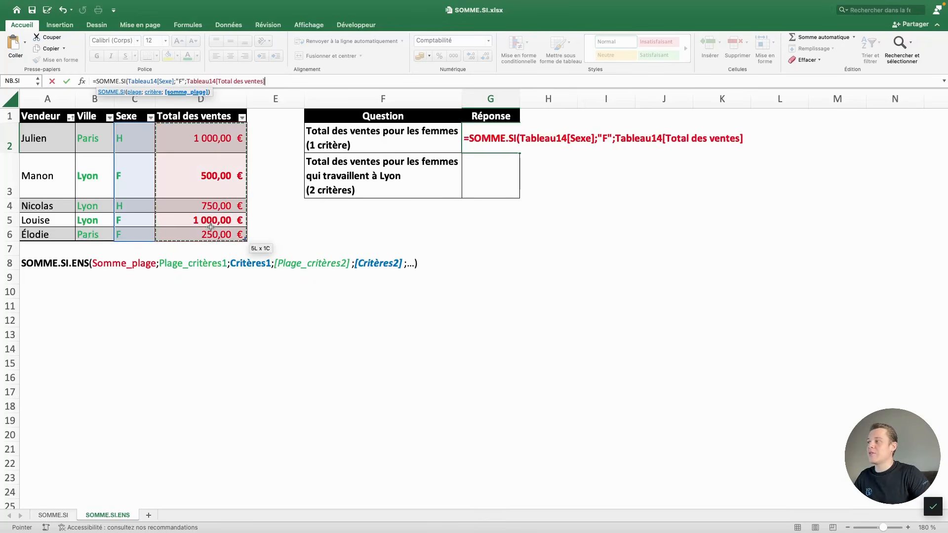
key("Return")
key("Up")
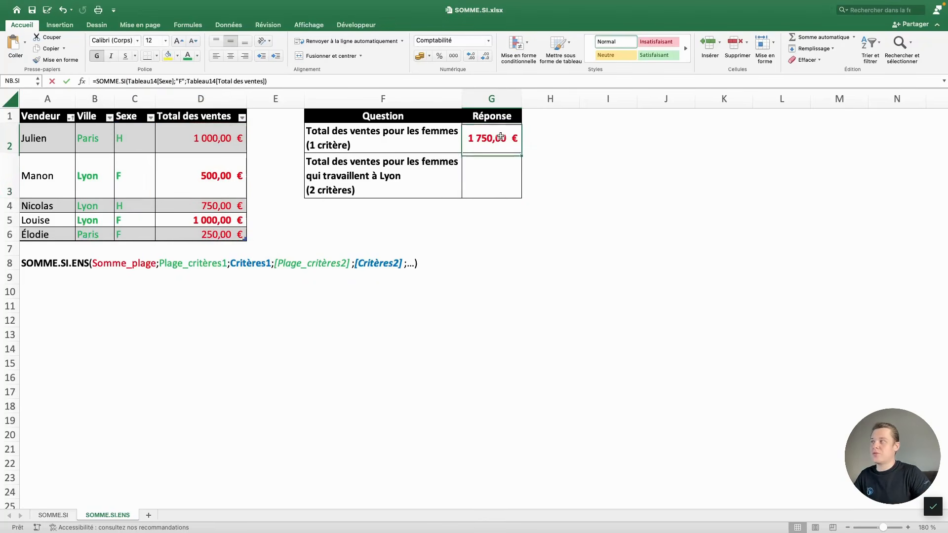
- Select the three women's sales D3, D5 and D6 together to check their sum against G2
left_click(205, 176)
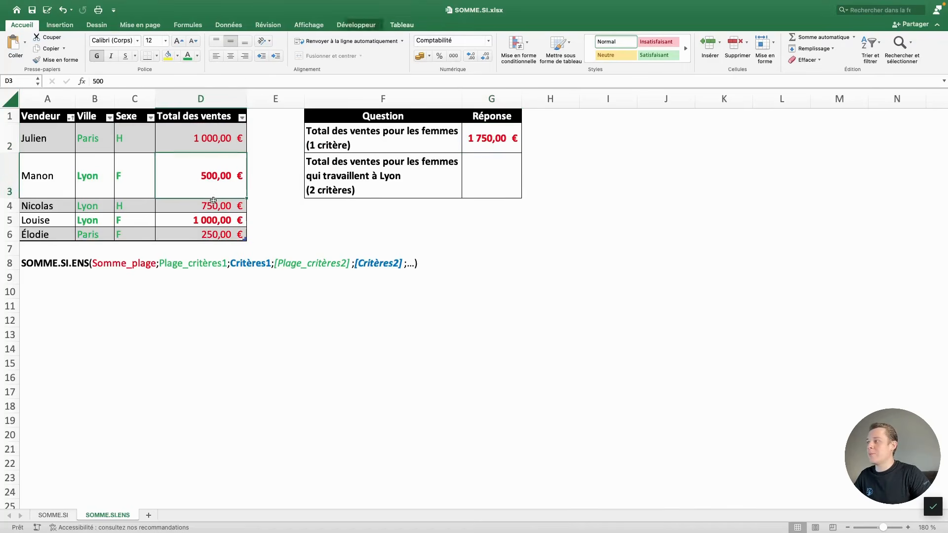
left_click(212, 218, "super")
left_click_drag(211, 218, 212, 231)
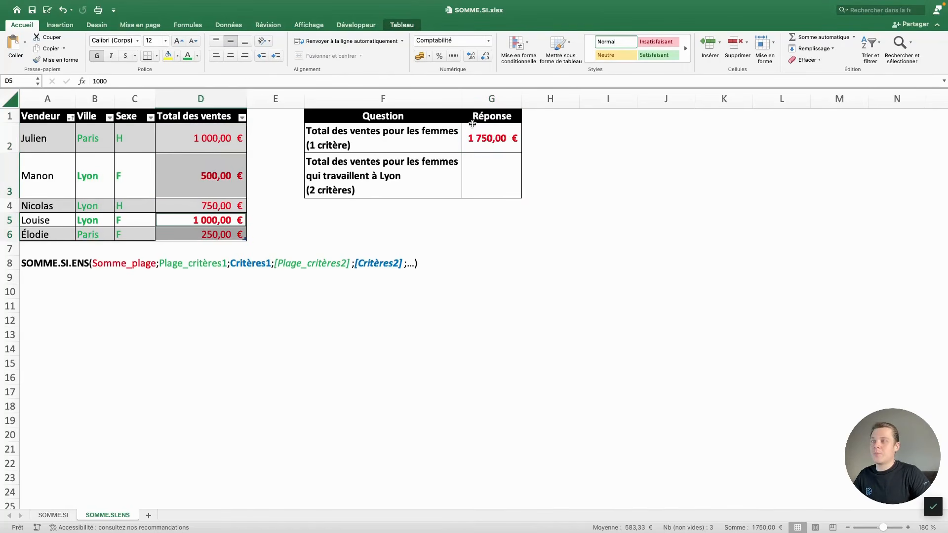
- Replace the formula in G2 with a SOMME.SI.ENS formula using the Total des ventes column as sum range
left_click(497, 138)
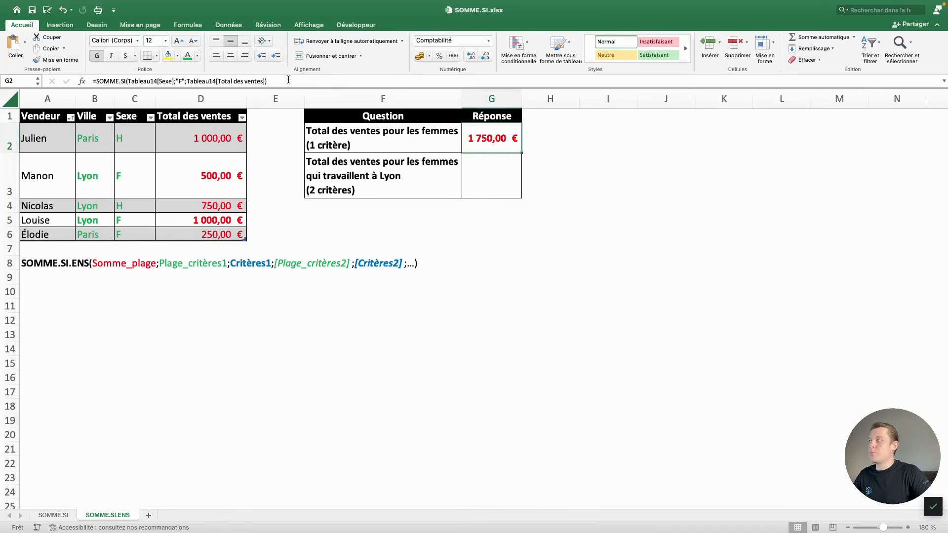
type("=SOMME.SI")
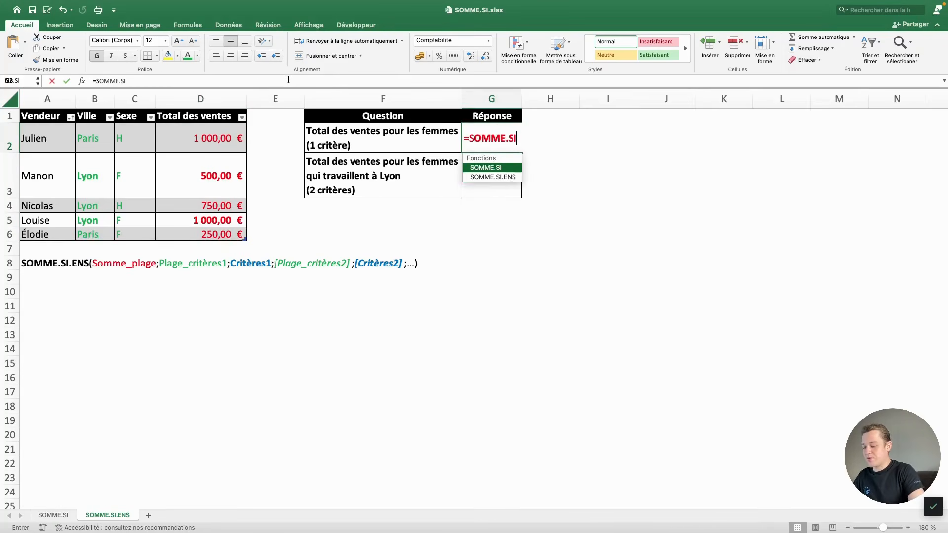
type(".ENS(")
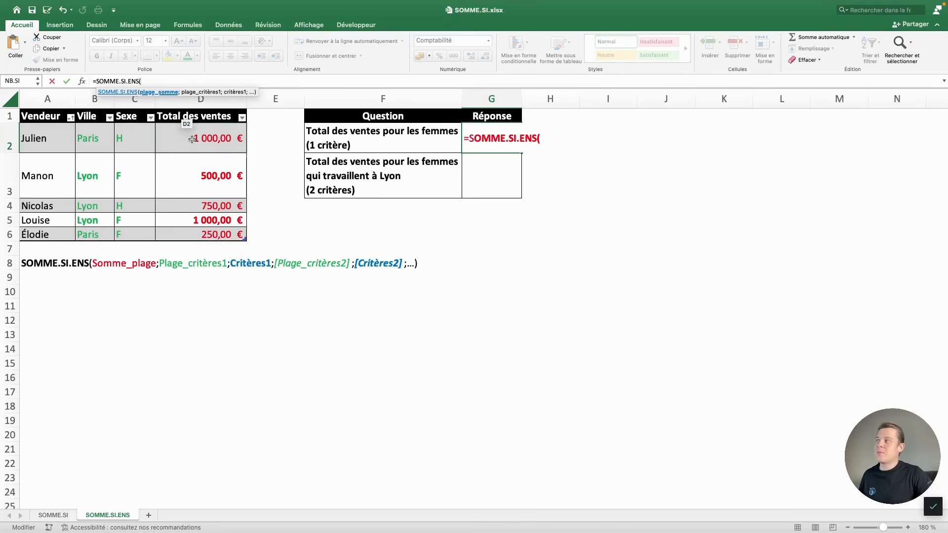
left_click_drag(195, 138, 193, 233)
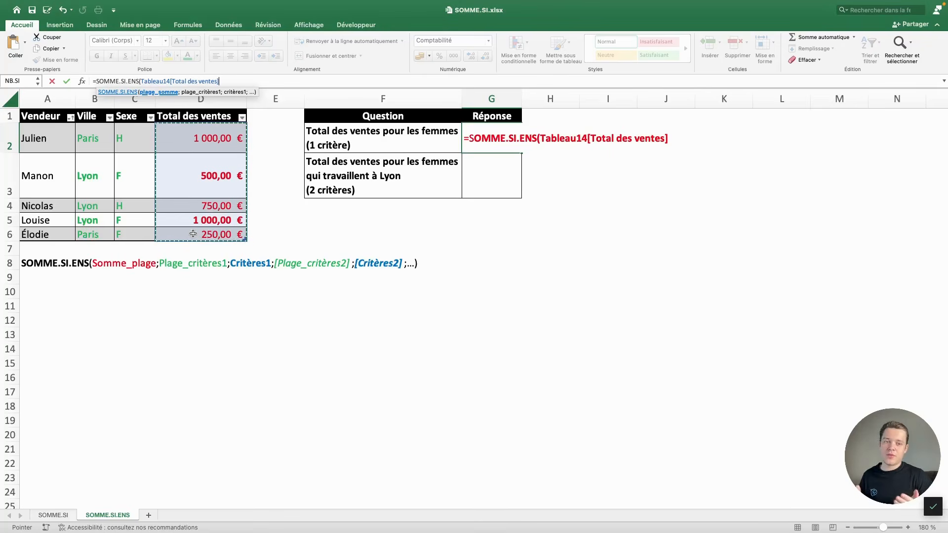
type(";")
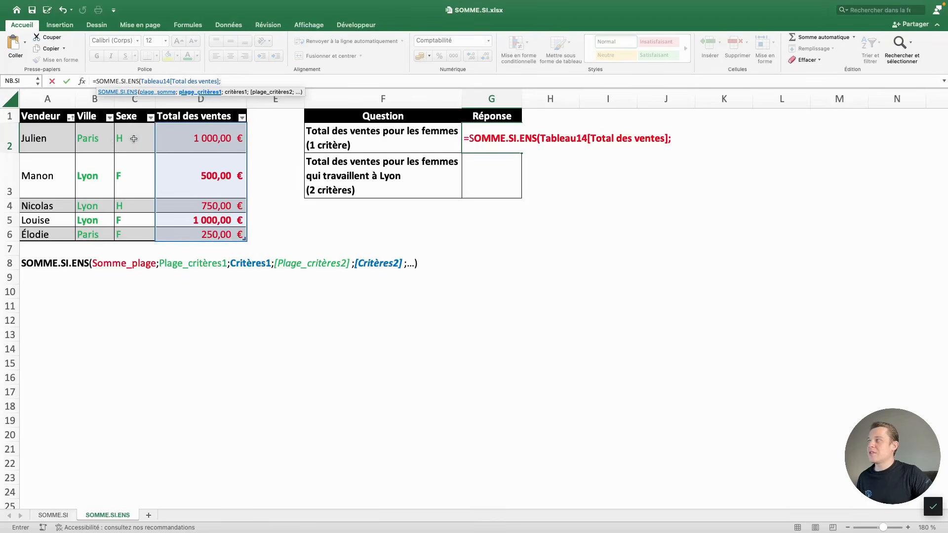
- Complete the G2 formula with the Sexe column as criteria range and "H" as criterion, and validate it
left_click_drag(135, 139, 133, 240)
type(";\"H\")")
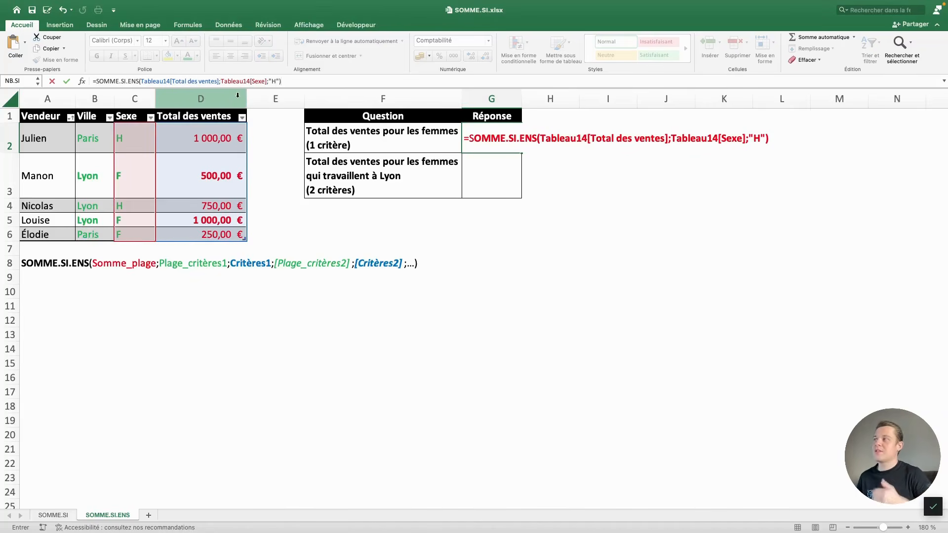
key("Left")
key("Left")
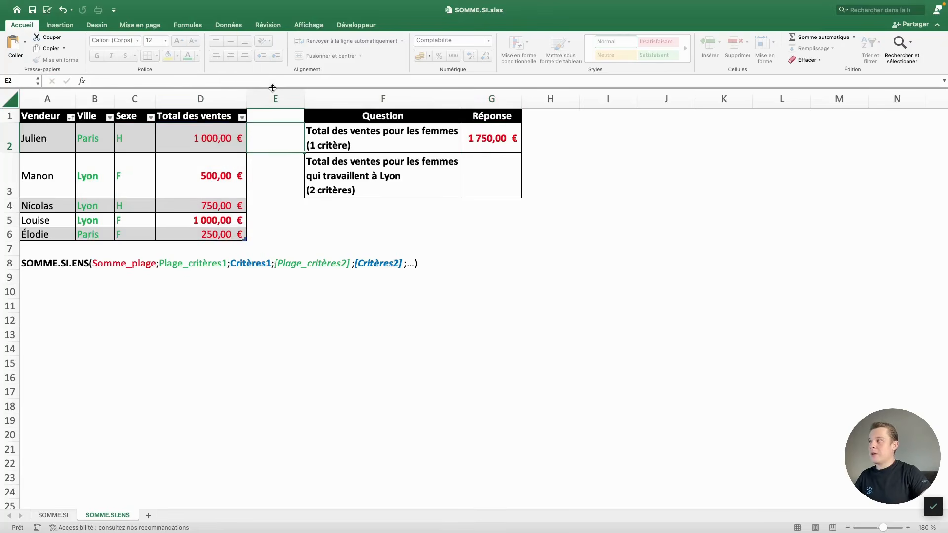
- Reopen the G2 formula, change its criterion to "F" and validate it
key("Right")
key("Right")
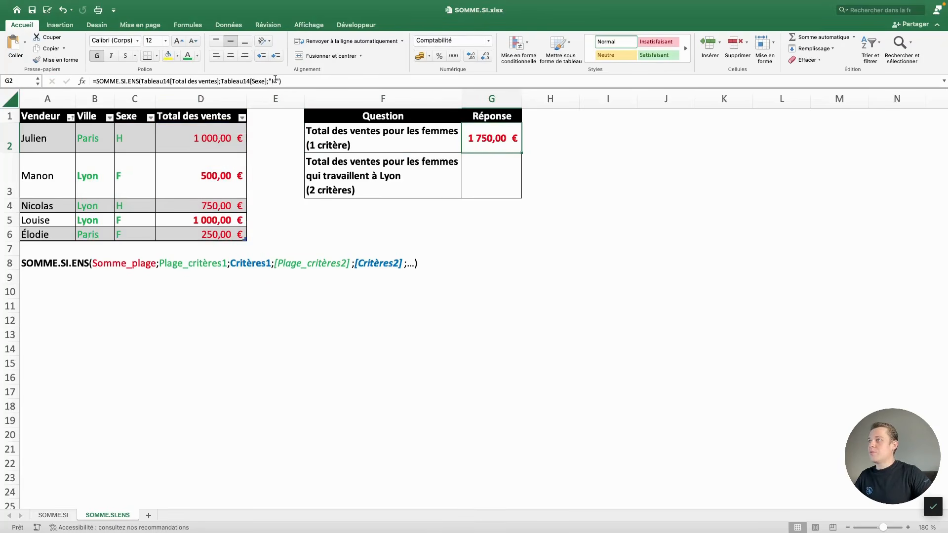
left_click(279, 81)
key("Return")
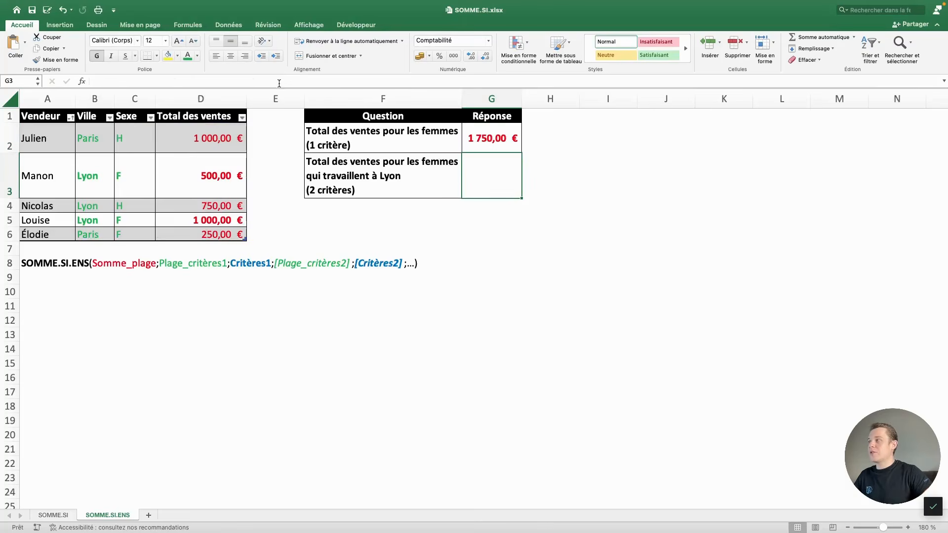
- Select the two men's sales D2 and D4 together to compare their sum with G2, and check the G2 formula
left_click(225, 137)
left_click(220, 203)
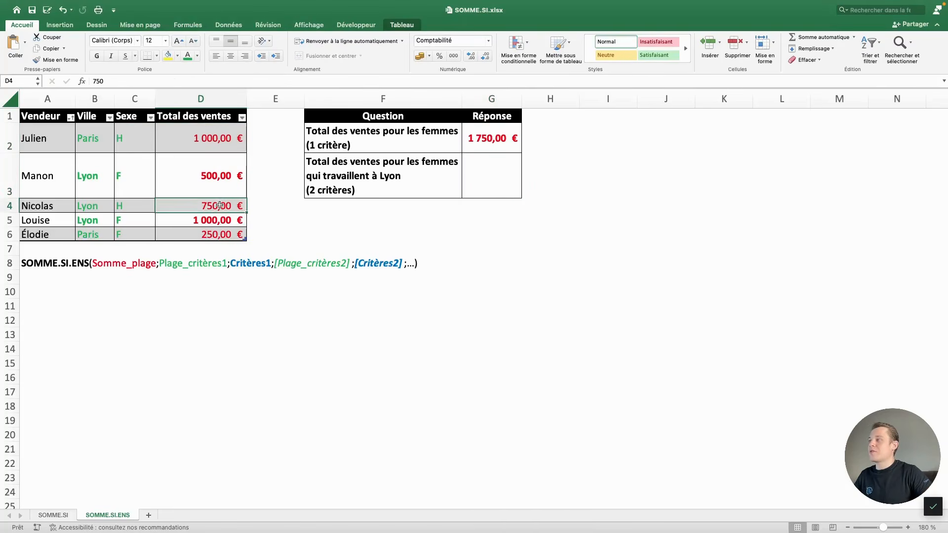
left_click(225, 146)
left_click(223, 204, "super")
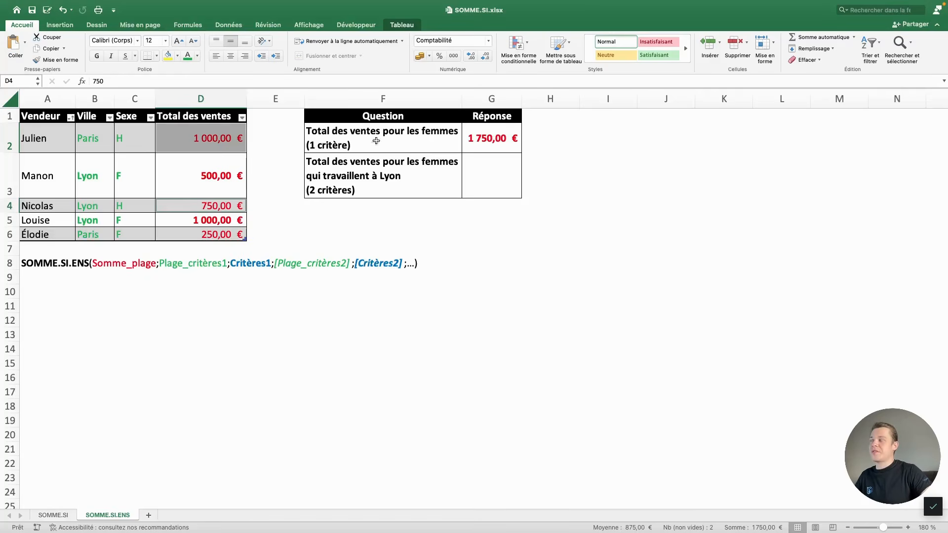
left_click(510, 134)
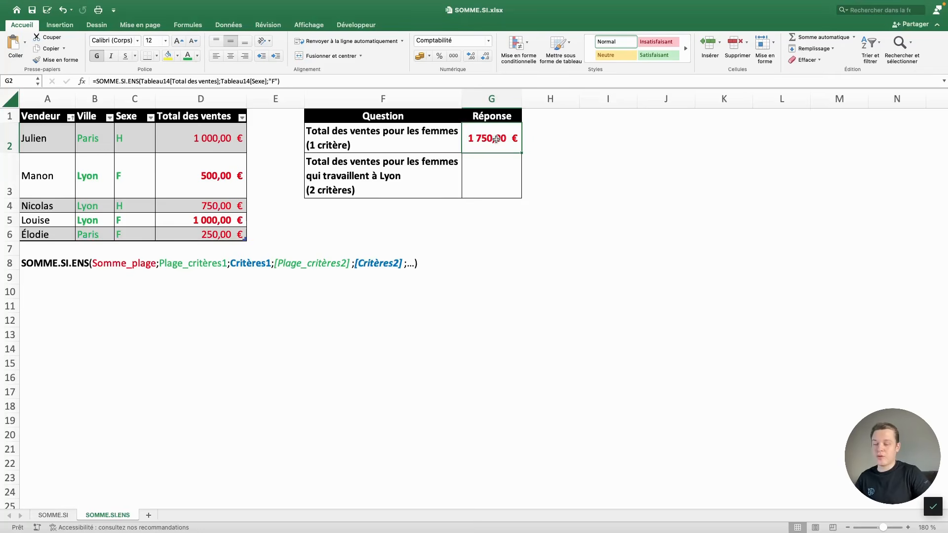
- Start a SOMME.SI.ENS formula in G3 with the Total des ventes column as sum range
key("Down")
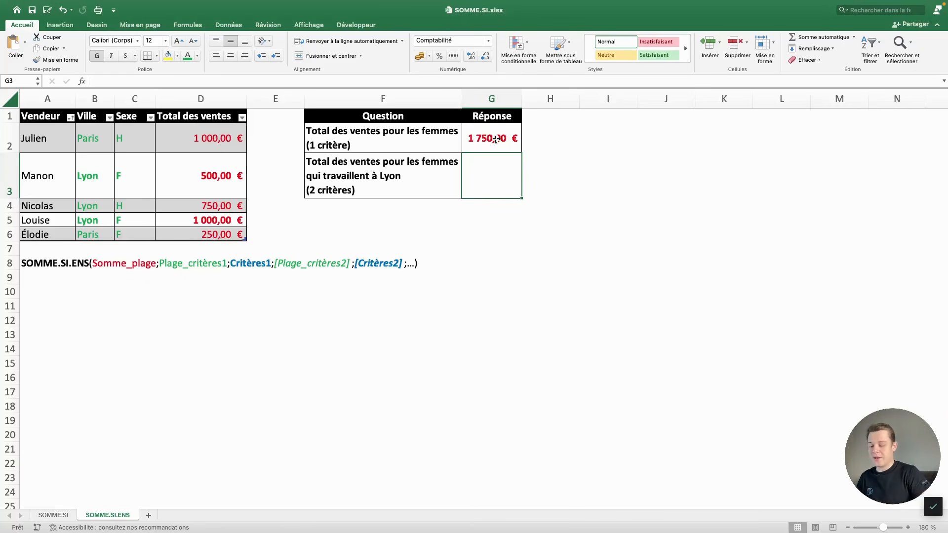
type("=SOMME.SI.E")
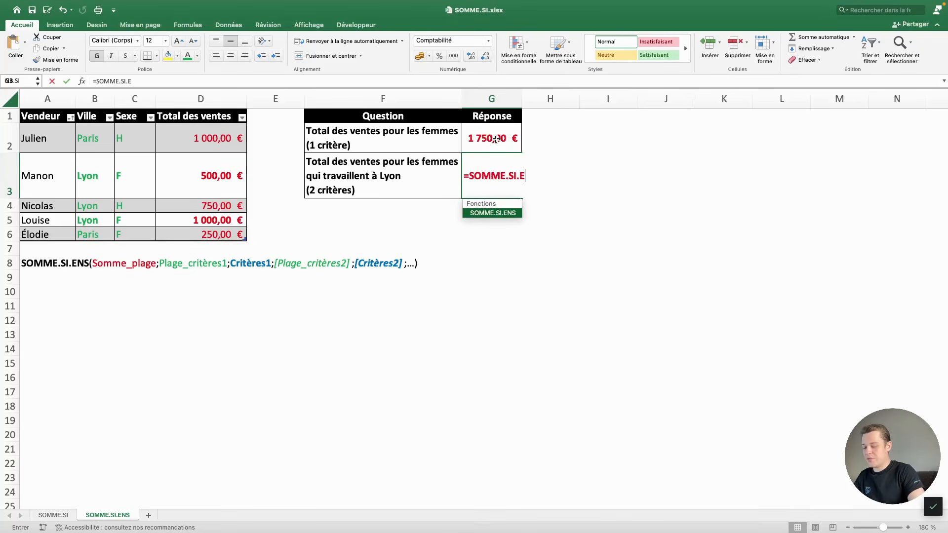
type("NS(")
left_click(400, 77)
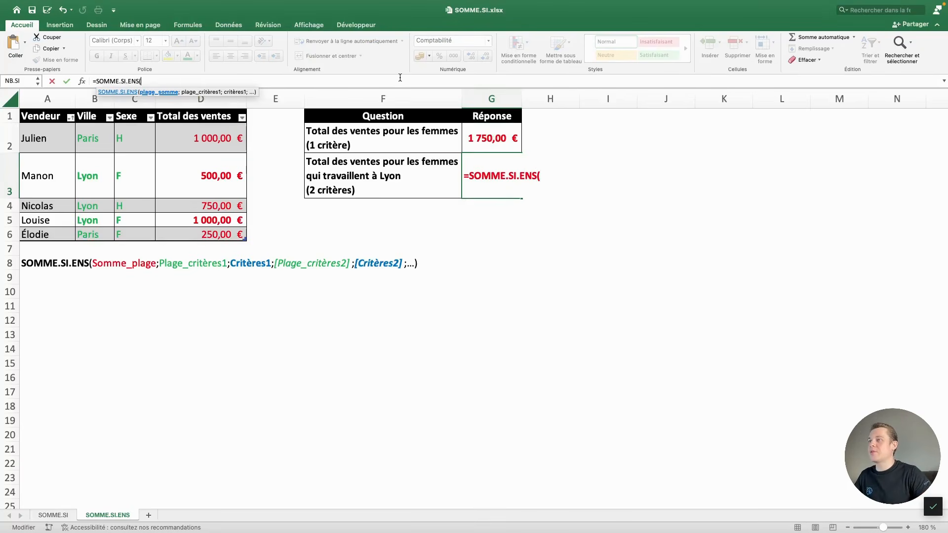
left_click_drag(203, 143, 210, 234)
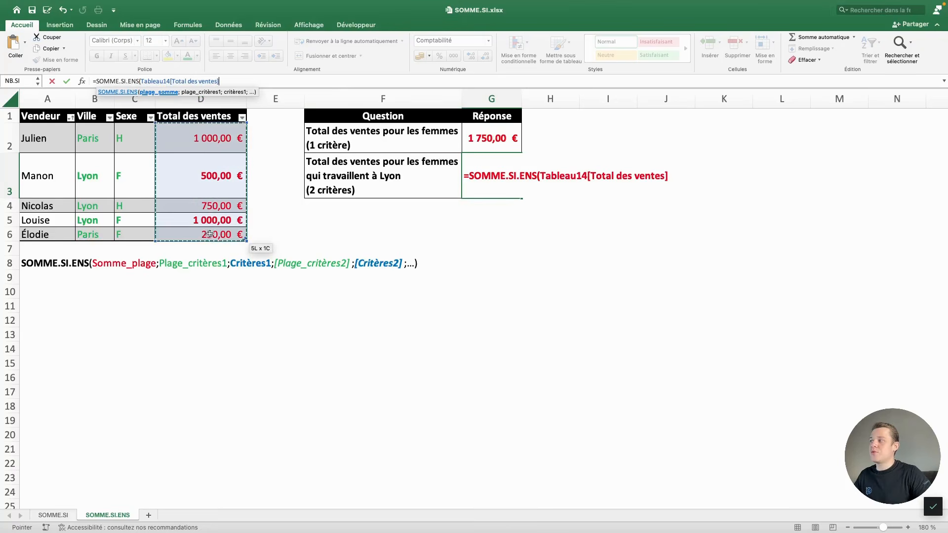
type(";")
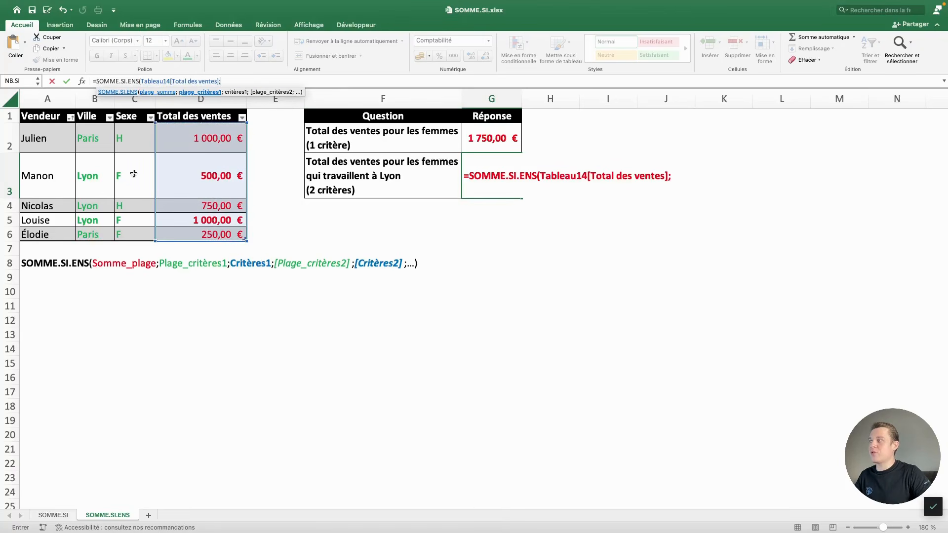
- Add the Sexe column as the first criteria range of the G3 formula, with "F" as its criterion
left_click(131, 139)
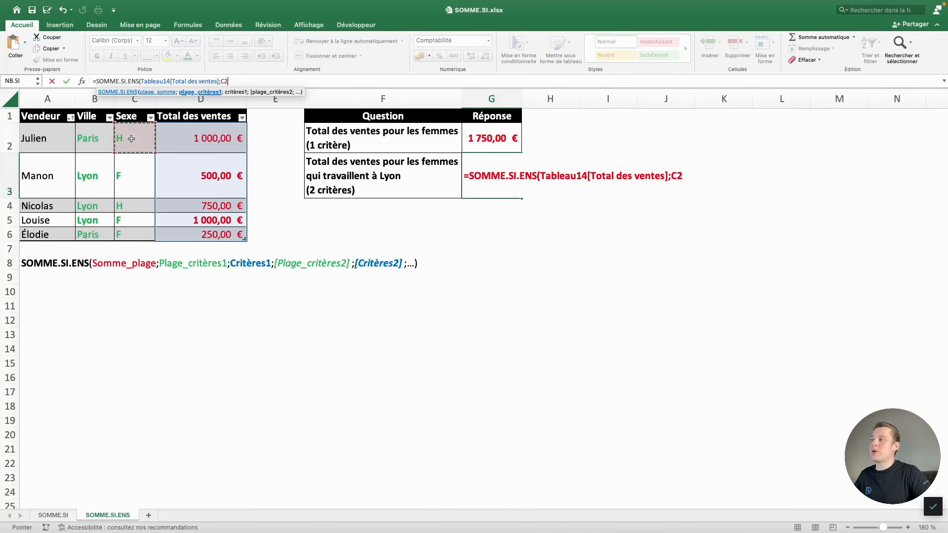
left_click_drag(131, 139, 137, 227)
type(";")
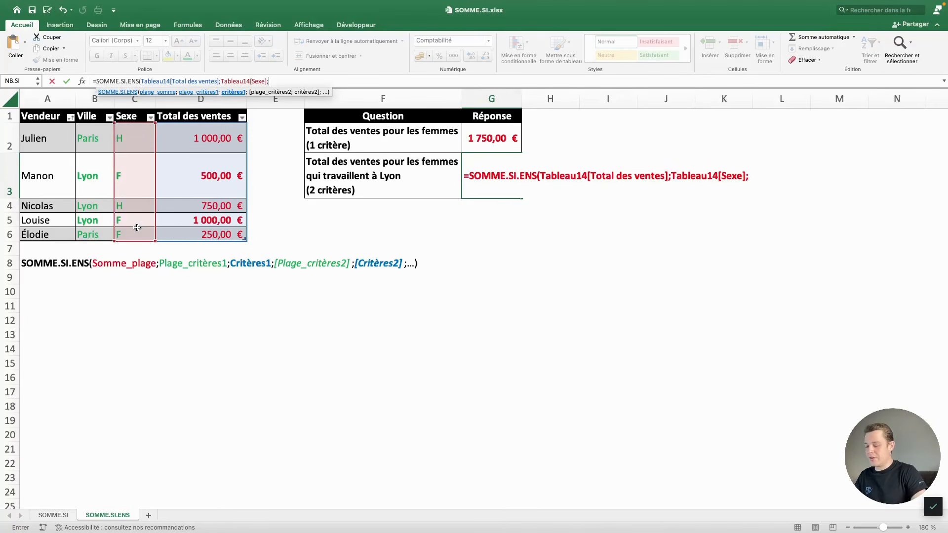
type("\"F\";")
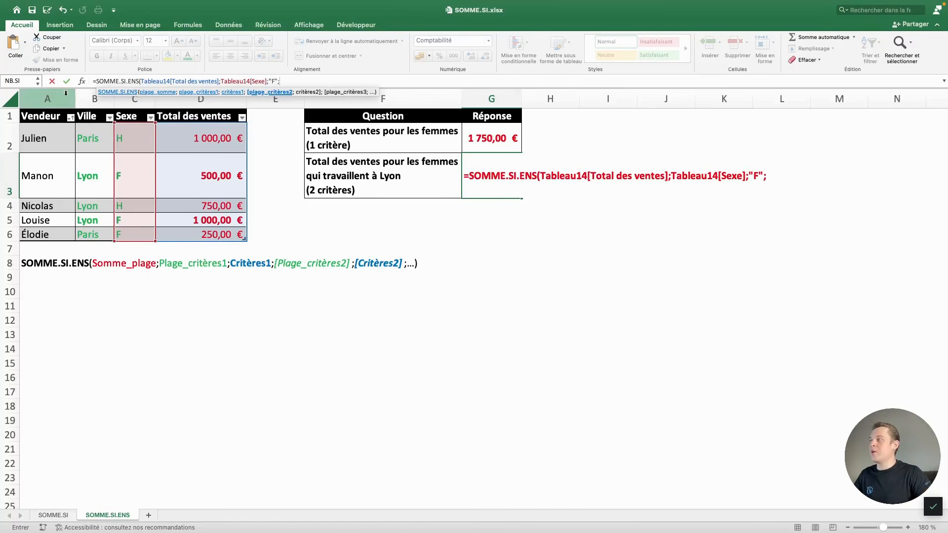
- Add the Ville column as second criteria range with criterion "Lyon" to the G3 formula and validate it
left_click_drag(101, 139, 99, 237)
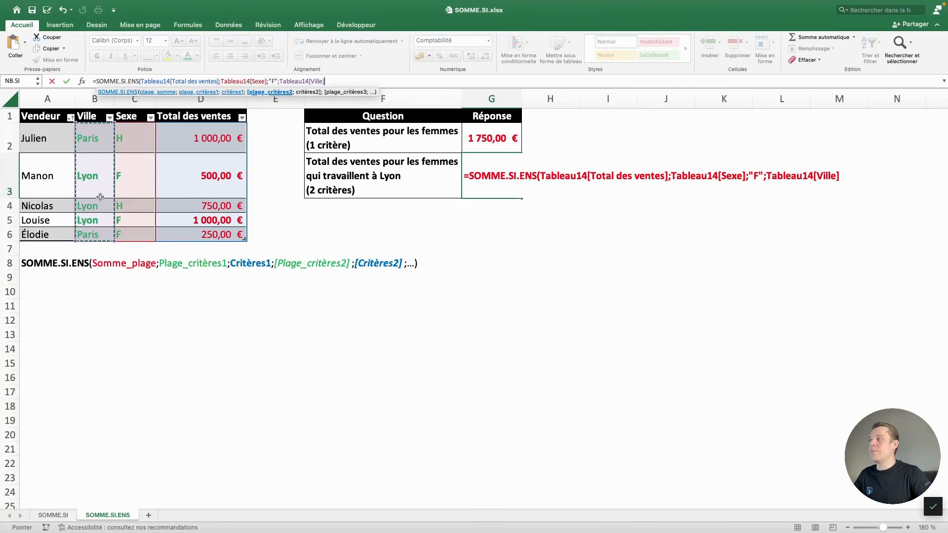
type(";\"")
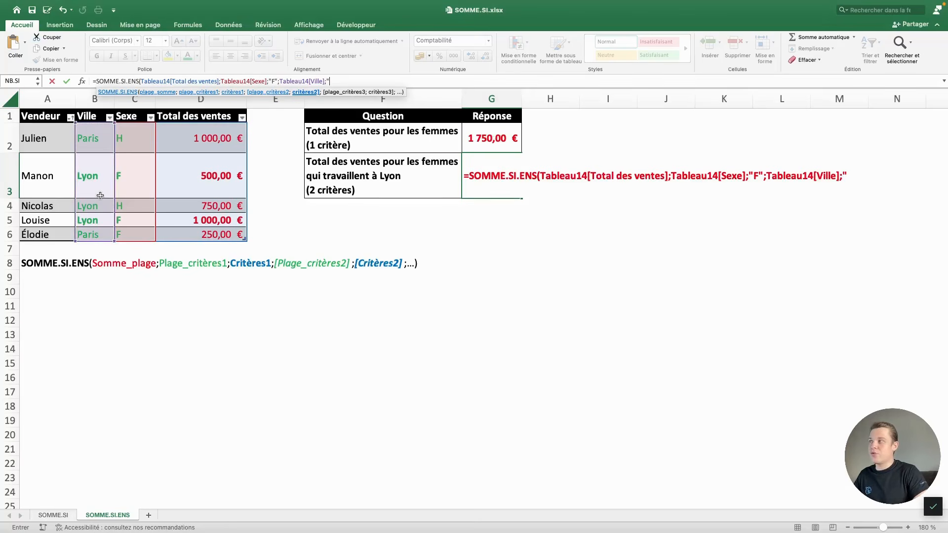
type("Lyon")
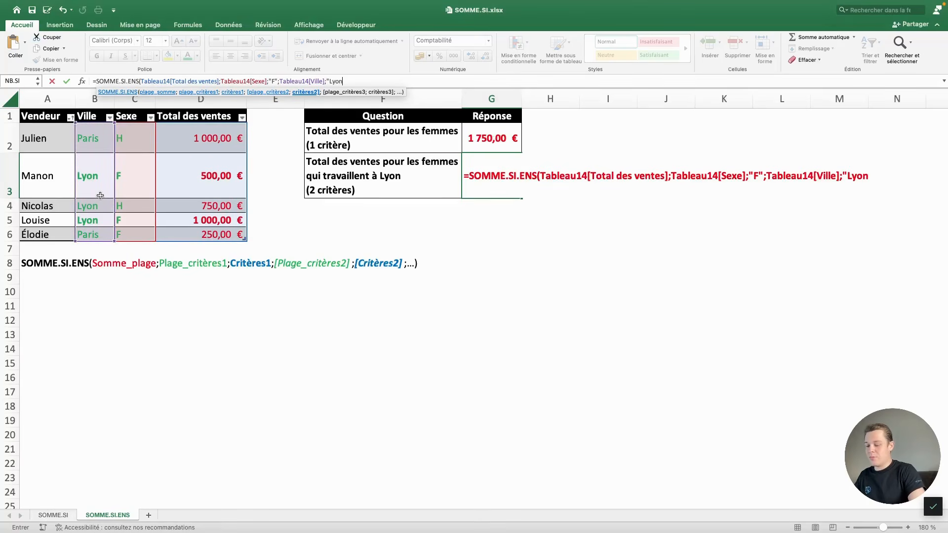
type("\")")
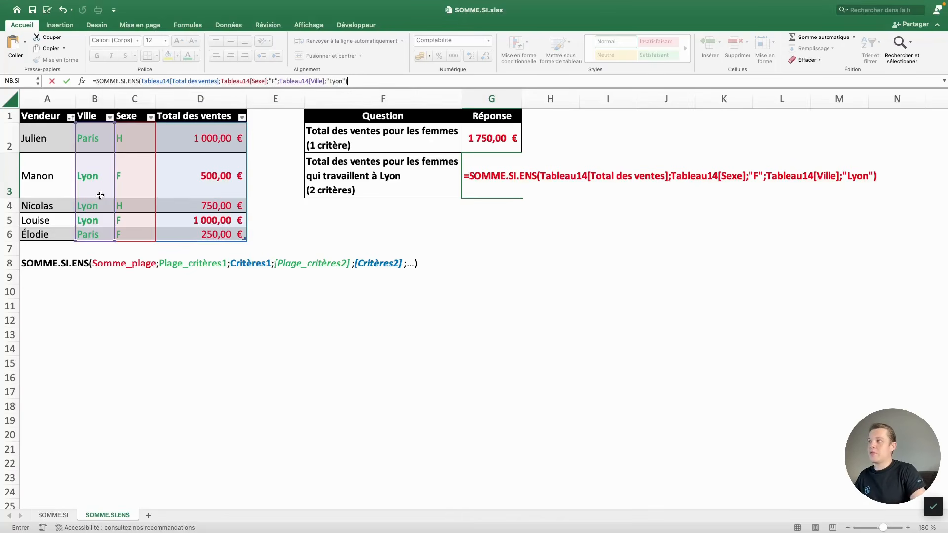
key("Return")
key("Up")
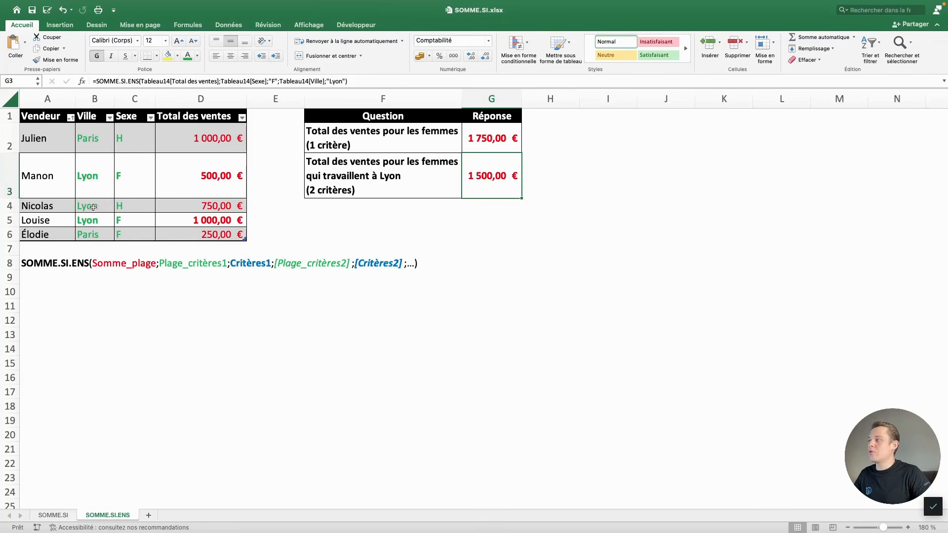
- Select the sales of the two women in Lyon, D3 and D5, together to check their sum against G3
left_click(230, 183)
left_click(230, 222, "super")
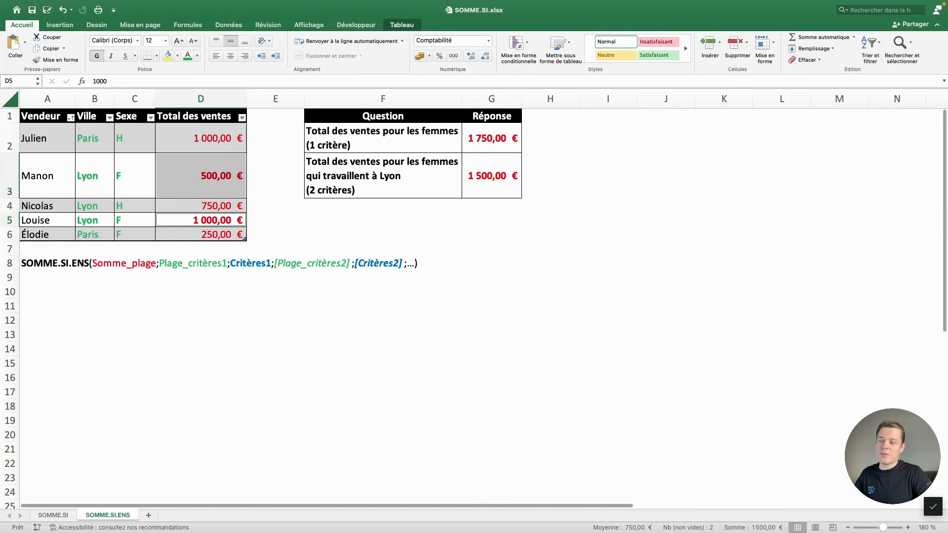
left_click(428, 289)
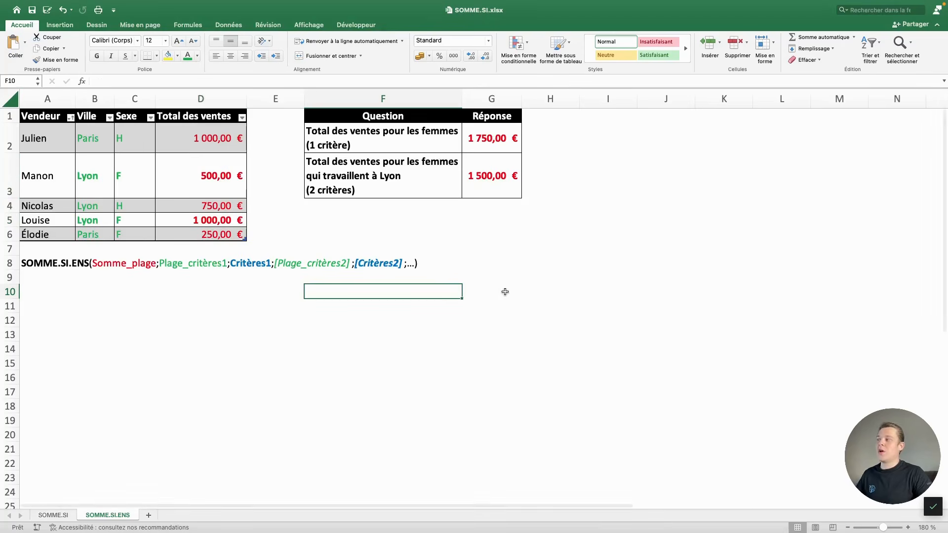